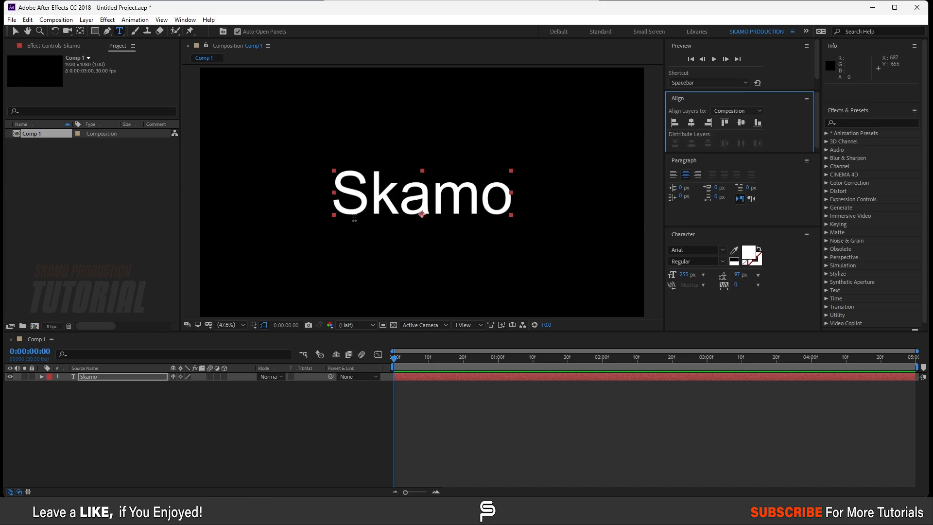
Centre the anchor point of the Skamo text layer within its text
left_click(79, 32)
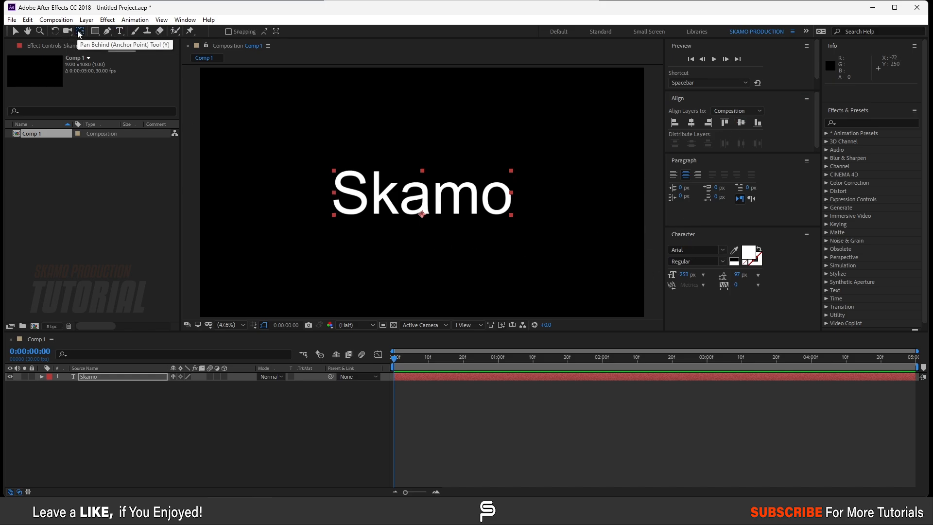
key("ctrl+alt+Home")
left_click(18, 32)
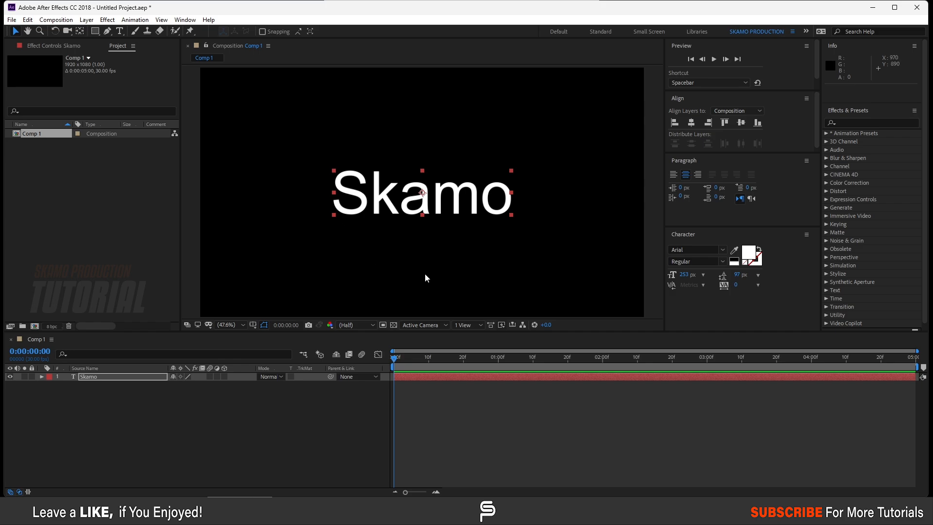
Start a new shape layer path with the Pen tool at the upper end of the S and set its stroke width to 8 px
left_click(238, 322)
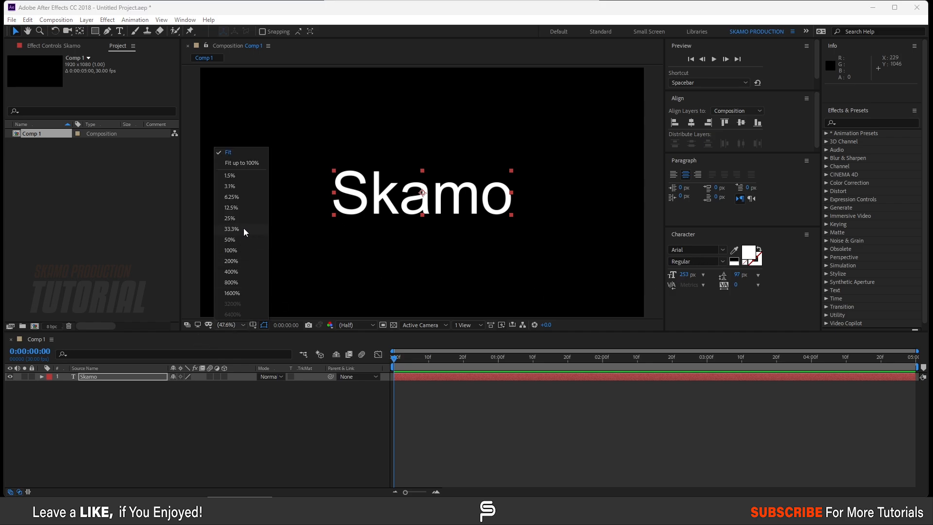
left_click(231, 250)
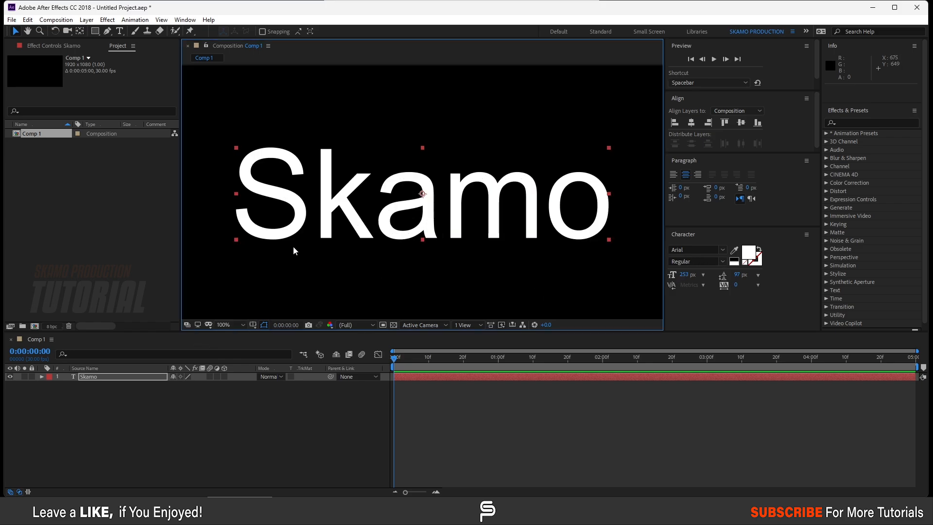
left_click(165, 388)
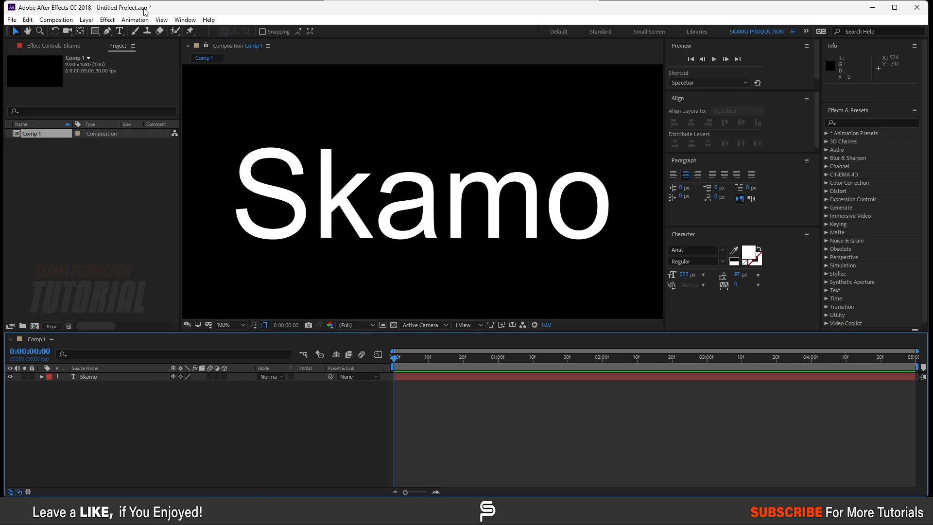
left_click(109, 32)
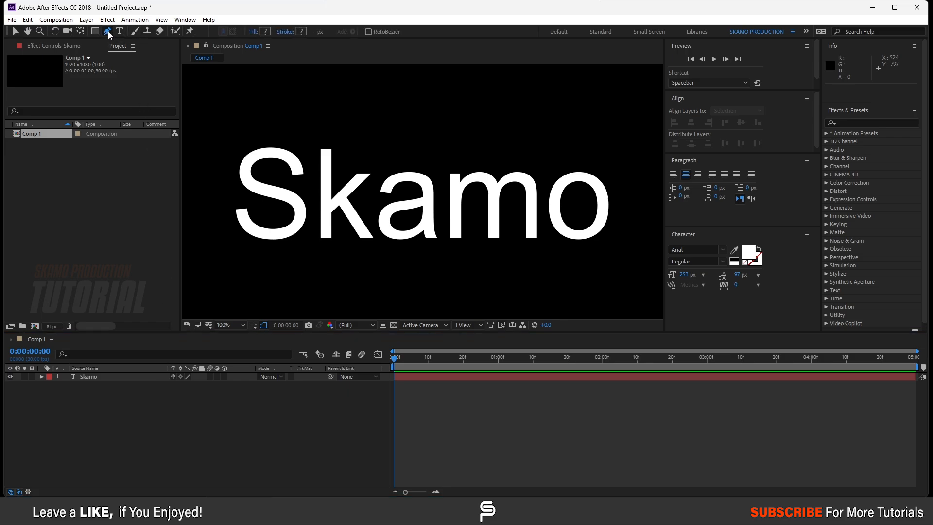
left_click(298, 176)
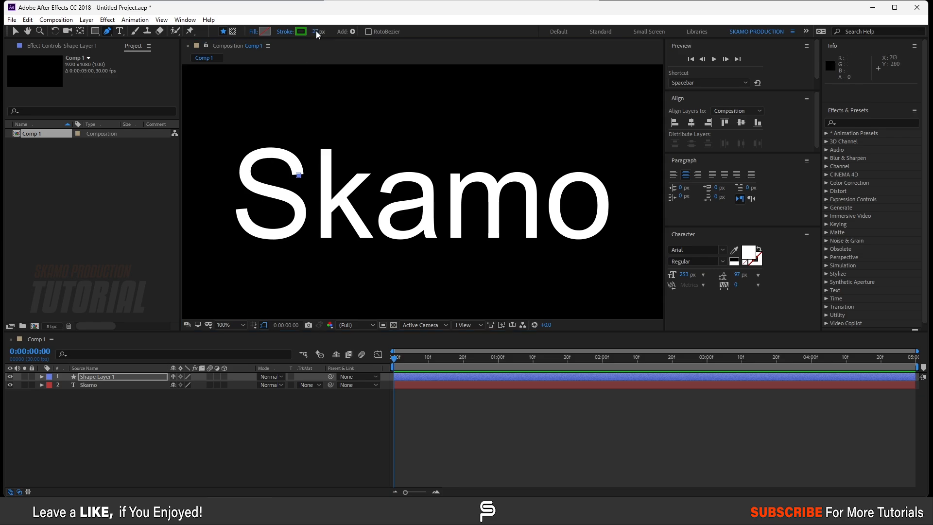
left_click_drag(316, 31, 307, 31)
Trace the rest of the letter S with a curved open path along its centre, finishing at its lower-left end
left_click_drag(266, 153, 255, 155)
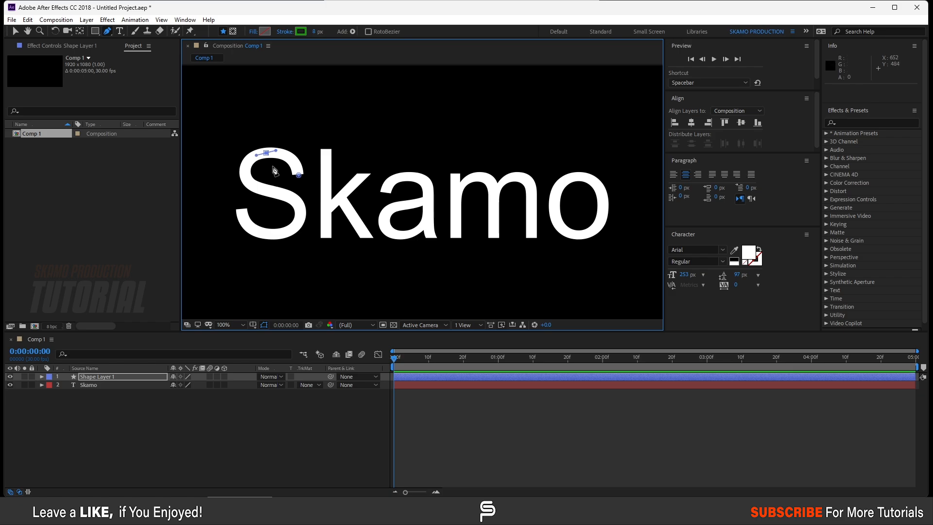
key("ctrl+z")
left_click_drag(270, 154, 246, 156)
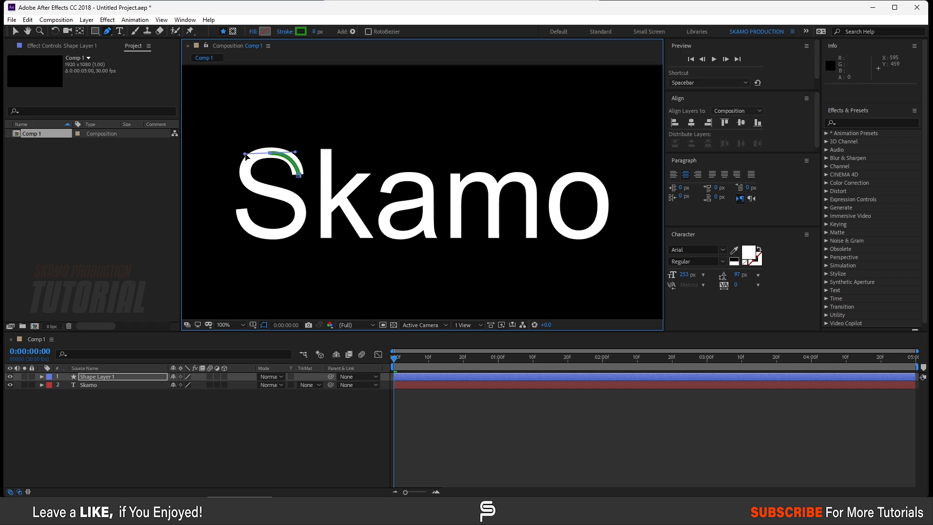
left_click(246, 179)
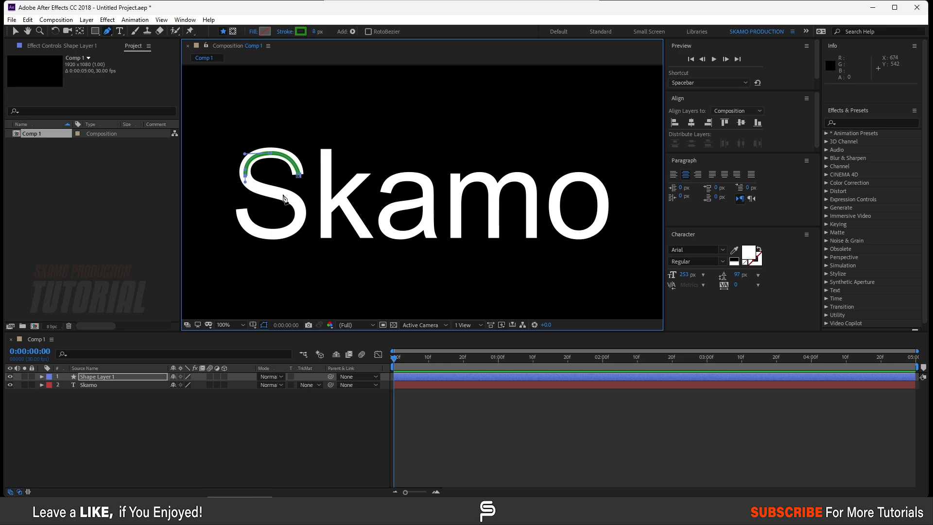
mouse_move(289, 196)
left_mouse_down()
mouse_move(317, 208)
mouse_move(303, 204)
left_mouse_up()
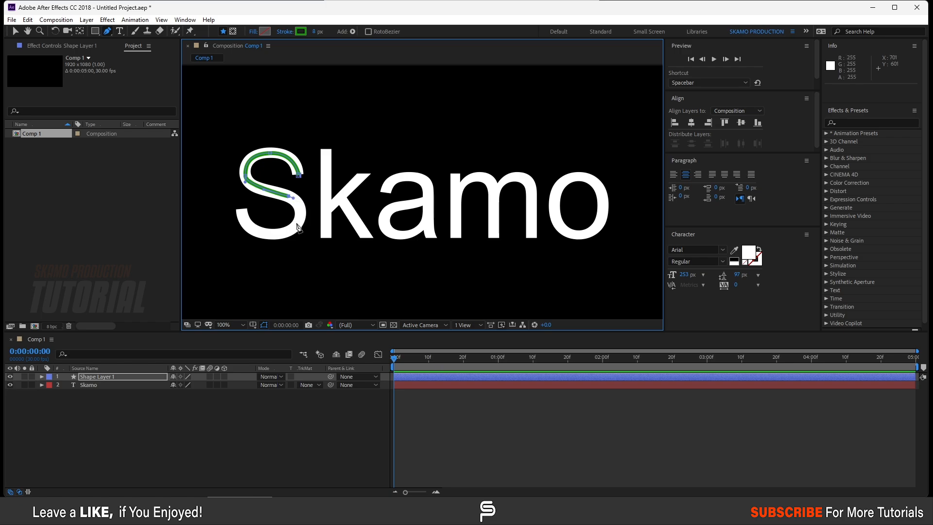
left_click_drag(296, 222, 287, 240)
left_click_drag(249, 227, 241, 216)
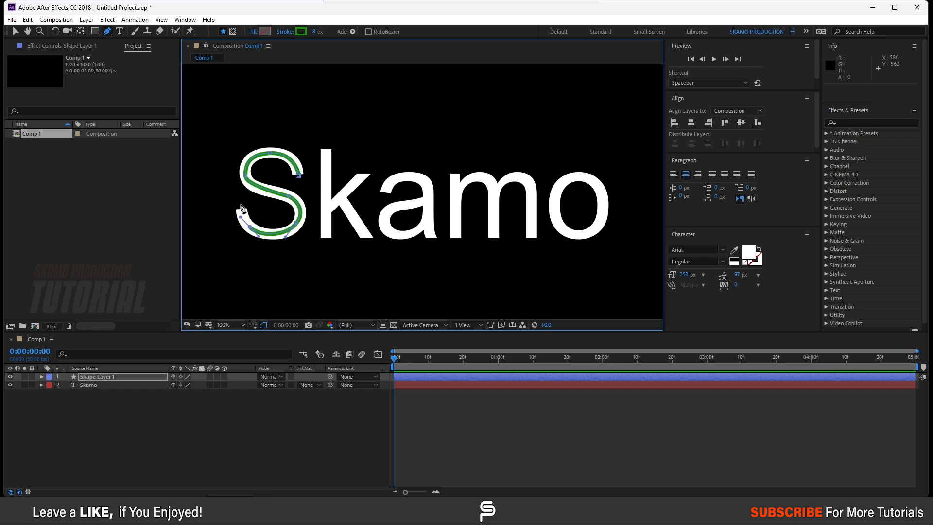
left_click(240, 202)
left_click(193, 441)
Trace the letter k on the same shape layer with one continuous path covering its stem, upper arm and lower leg
left_click(124, 377)
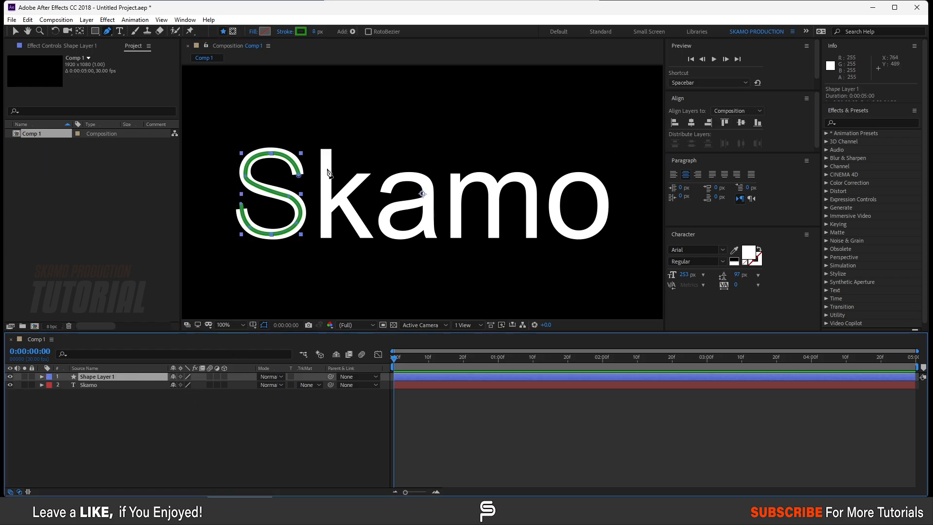
left_click(325, 141)
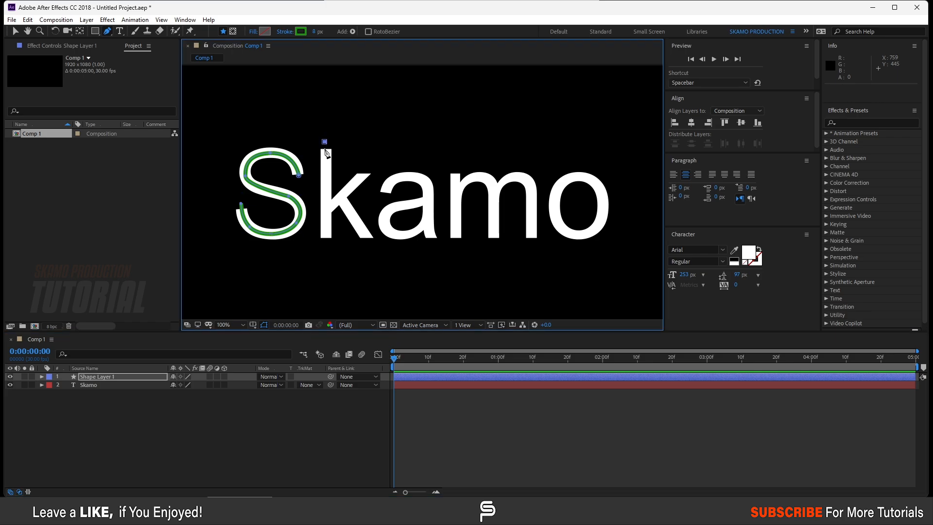
left_click(323, 242)
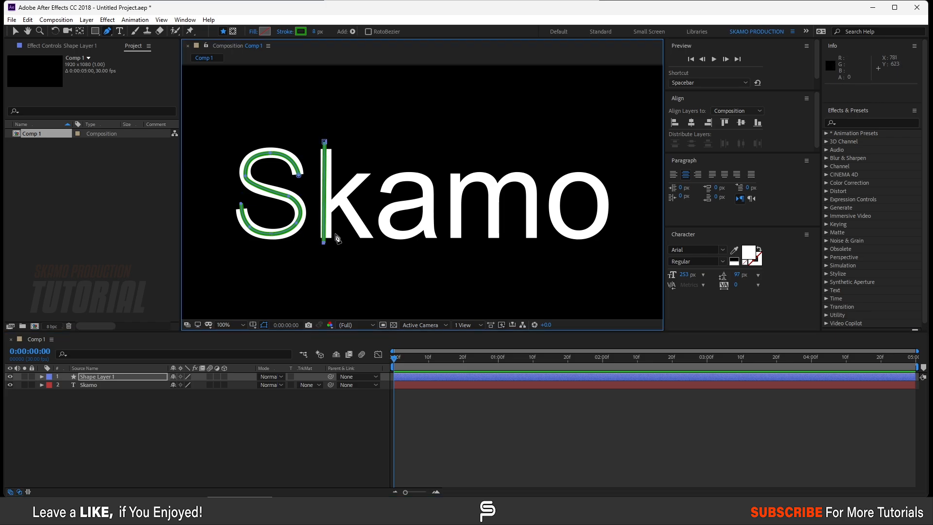
left_click(329, 207)
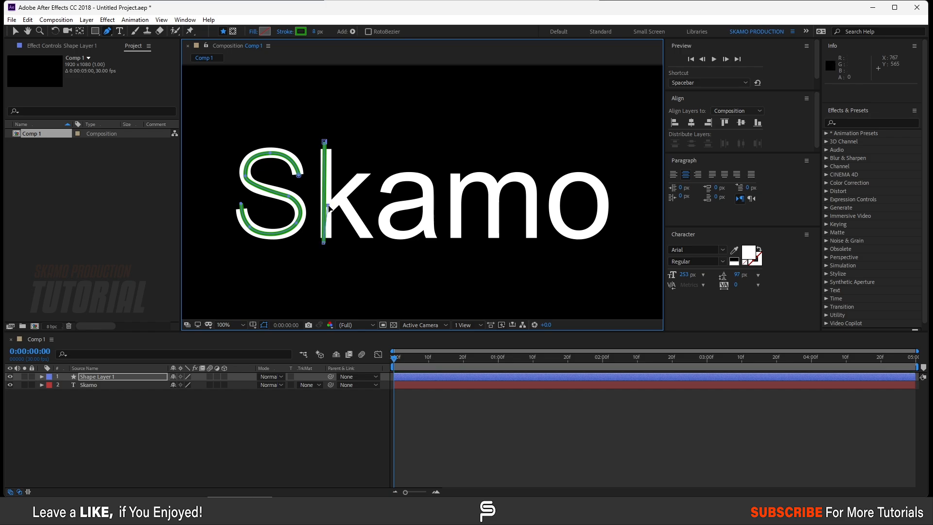
left_click(365, 171)
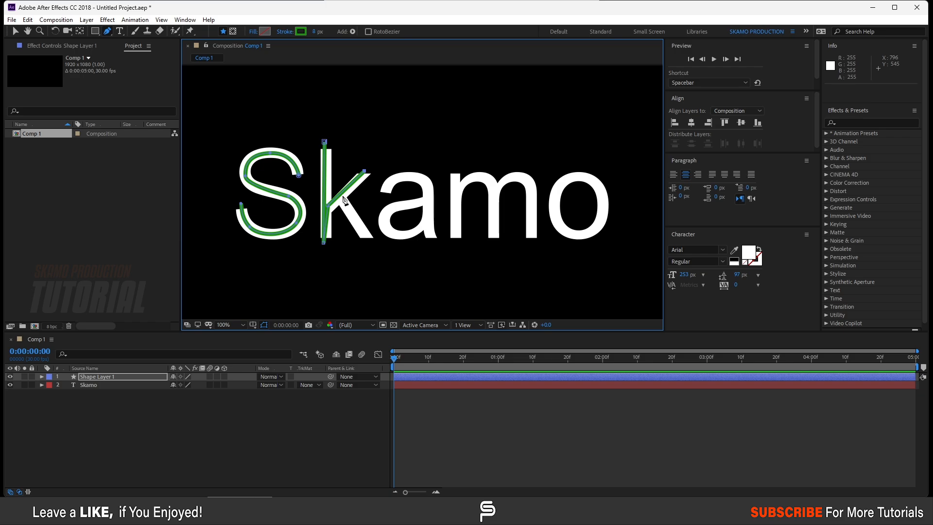
left_click(341, 199)
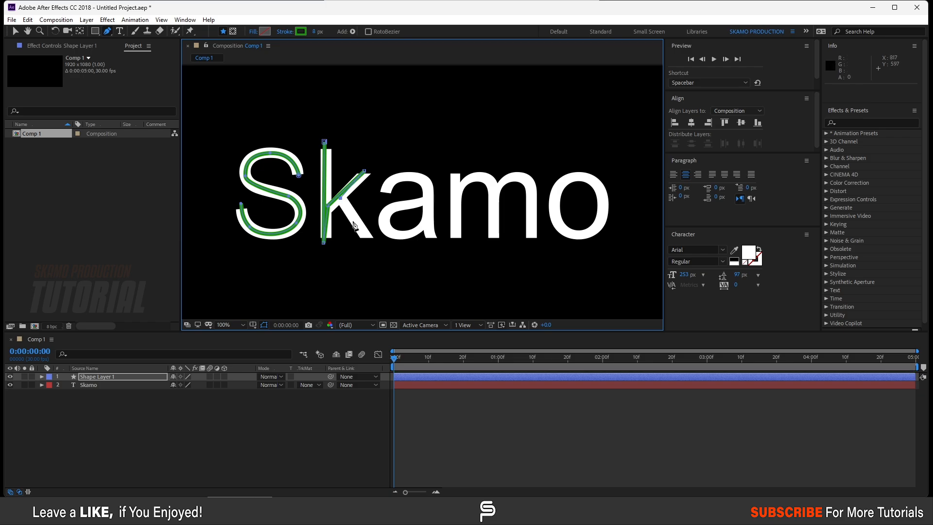
left_click(370, 240)
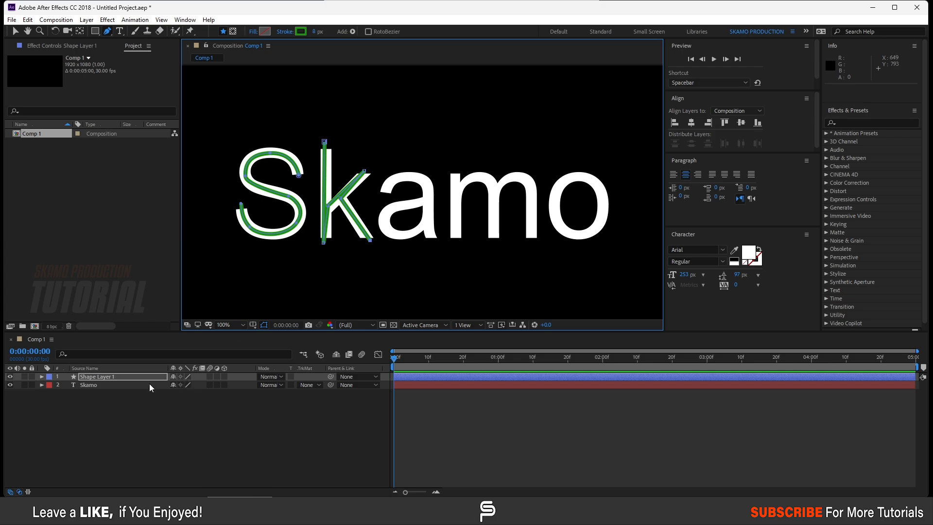
left_click(141, 436)
Trace the first letter a on the same shape layer with a curved path running from its upper hook through the bowl to its tail
left_click(115, 377)
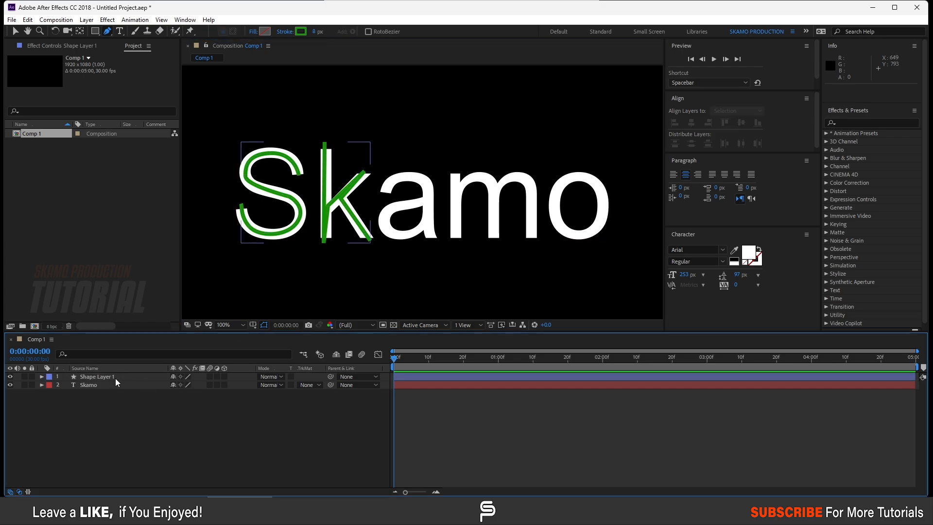
left_click(381, 195)
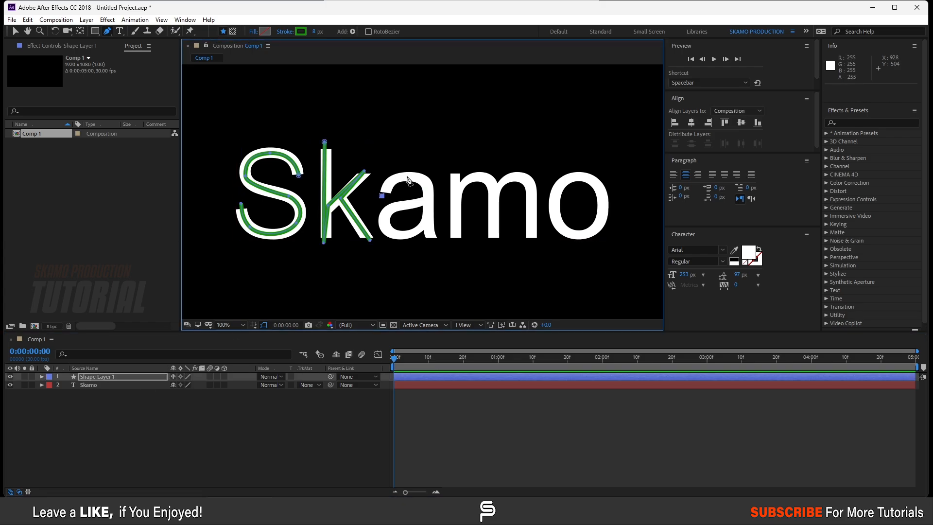
left_click_drag(409, 176, 432, 176)
left_click(427, 196)
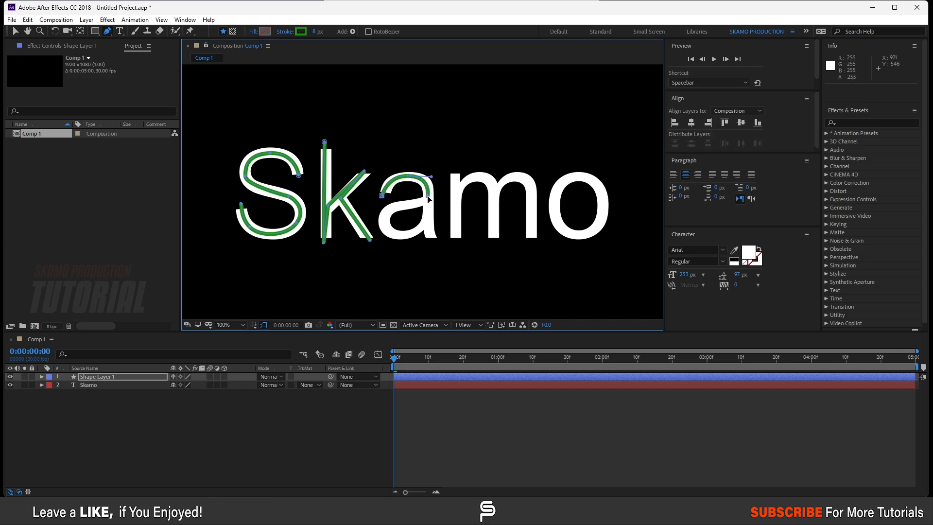
left_click(403, 206)
left_click_drag(386, 230, 426, 228)
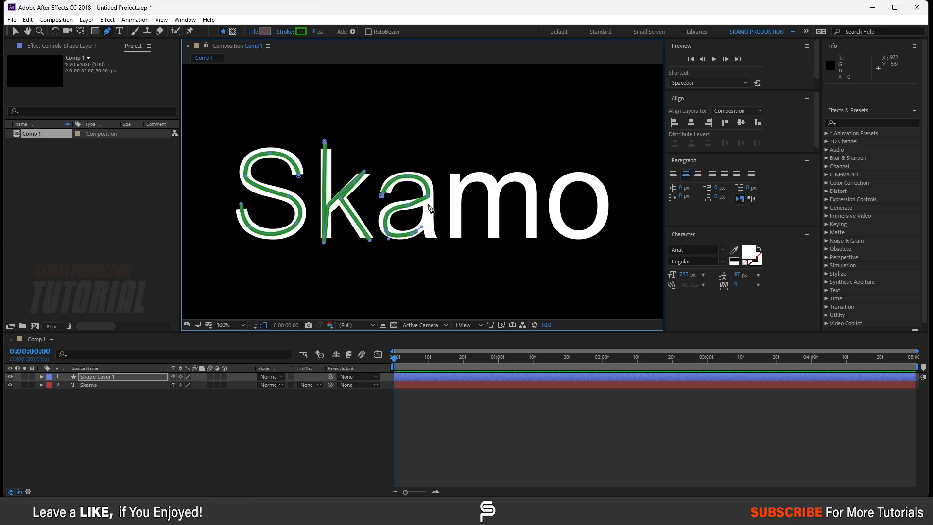
left_click(428, 202)
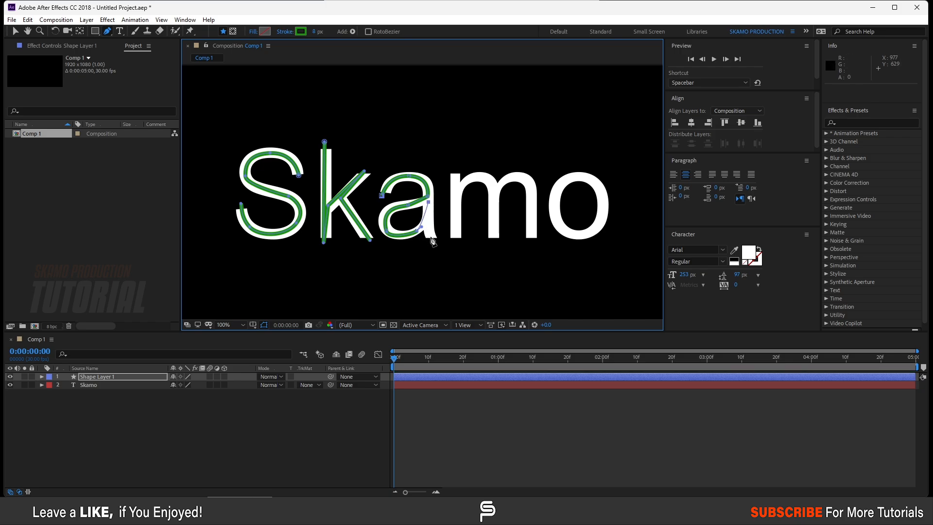
left_click_drag(431, 238, 435, 248)
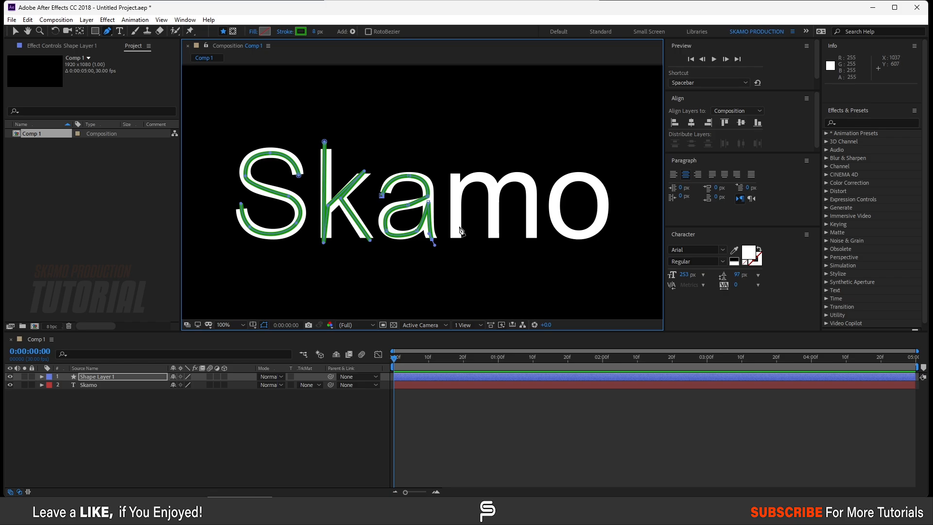
left_click(140, 386)
left_click(115, 377)
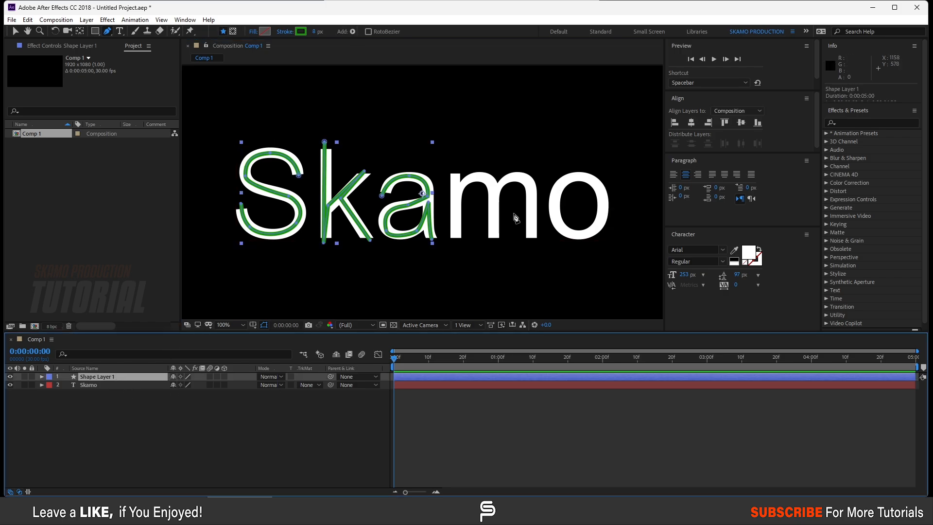
left_click(454, 245)
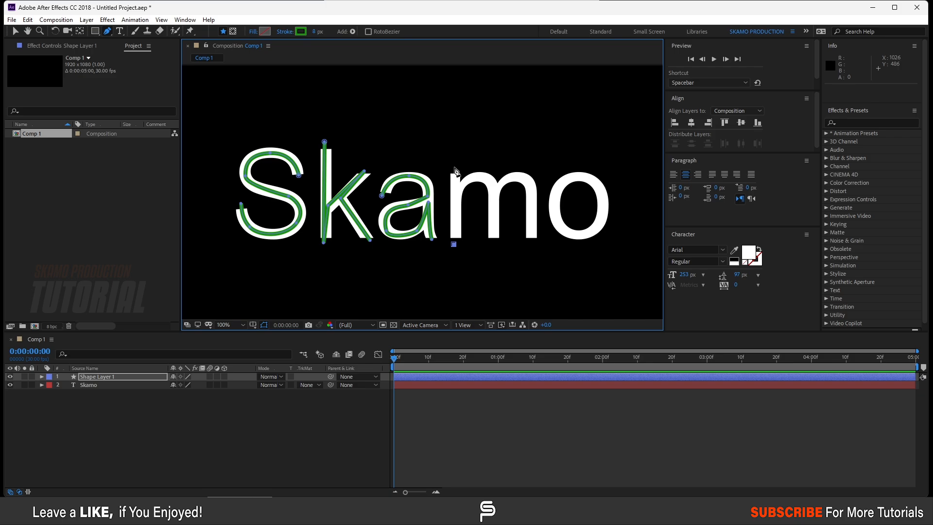
key("ctrl+z")
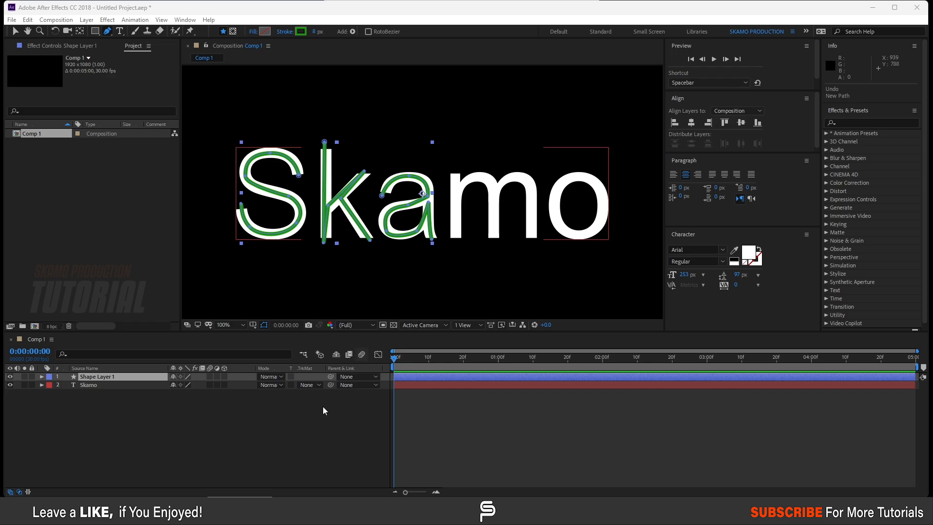
left_click(328, 439)
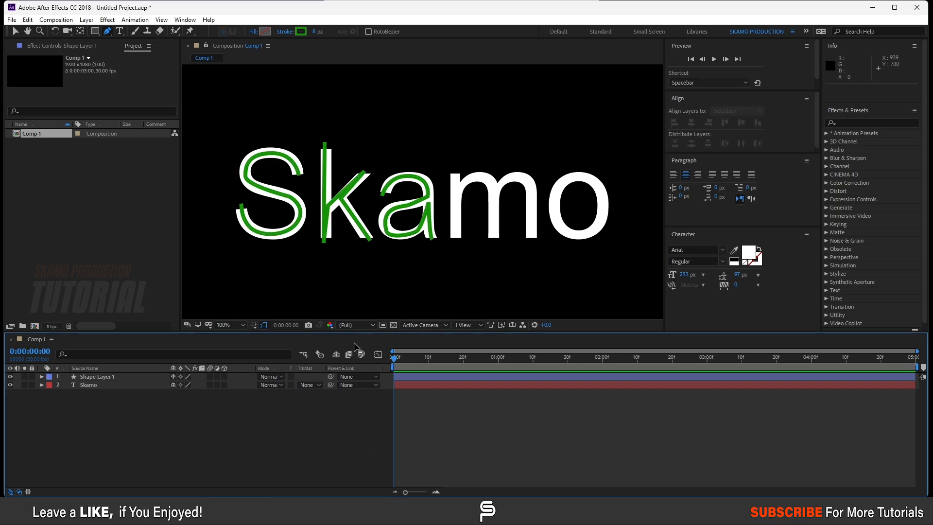
Trace the letter m on the same shape layer with a path from the top of its first stem through both arches to the last stem's foot
left_click(84, 377)
left_click(455, 168)
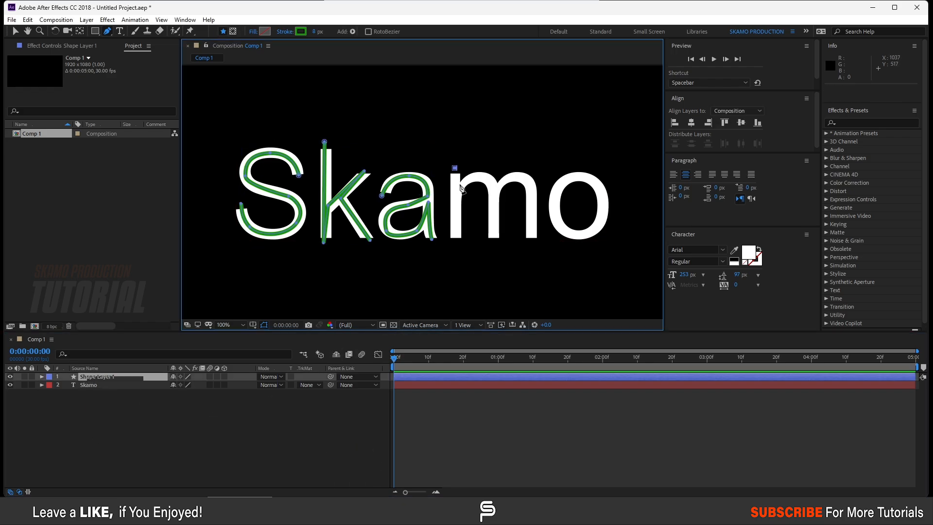
left_click(453, 240)
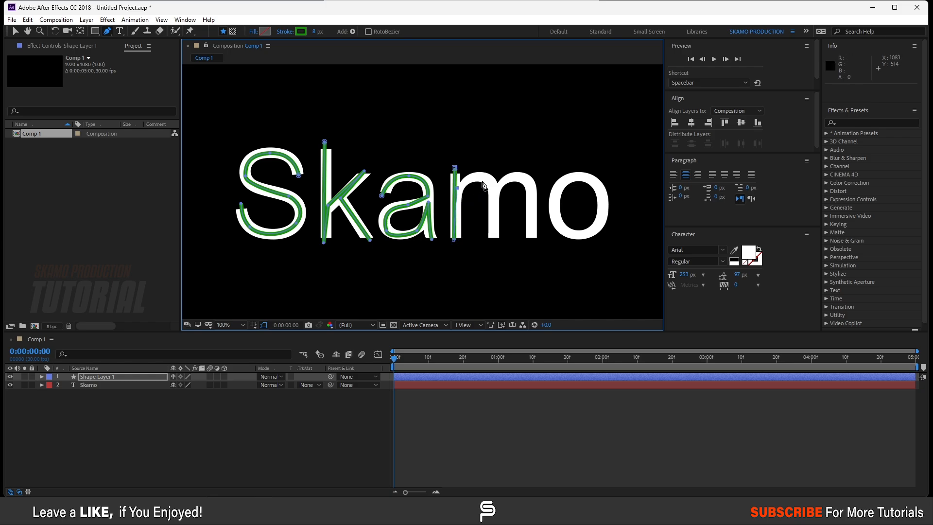
mouse_move(490, 181)
left_mouse_down()
mouse_move(508, 208)
mouse_move(496, 192)
left_mouse_up()
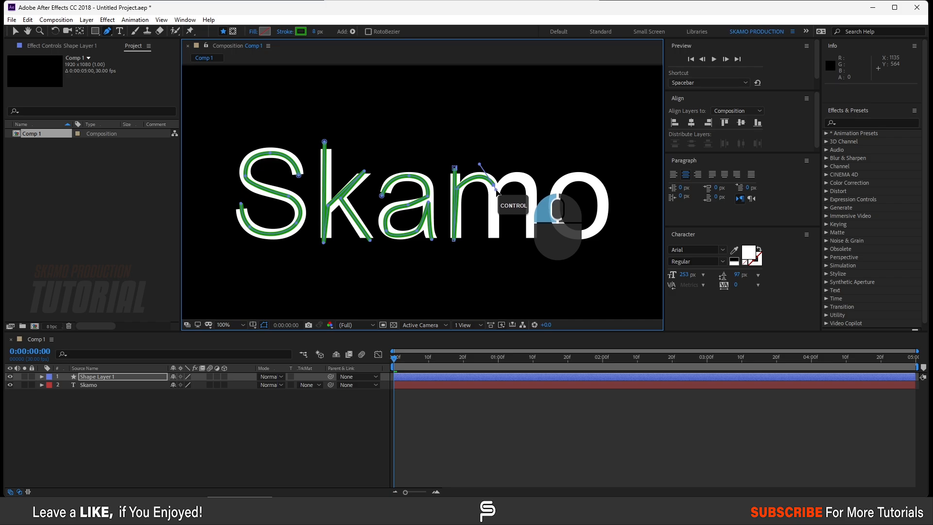
left_click(493, 239)
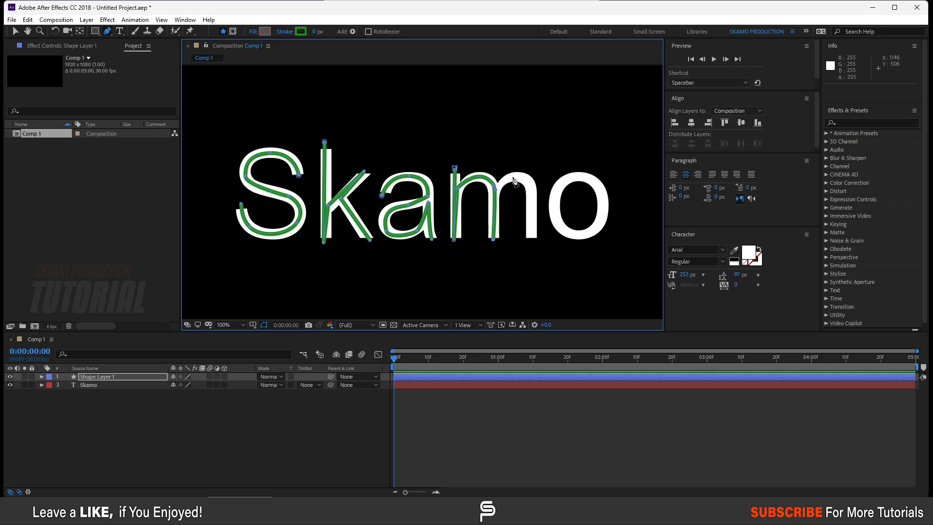
left_click_drag(515, 177, 532, 227)
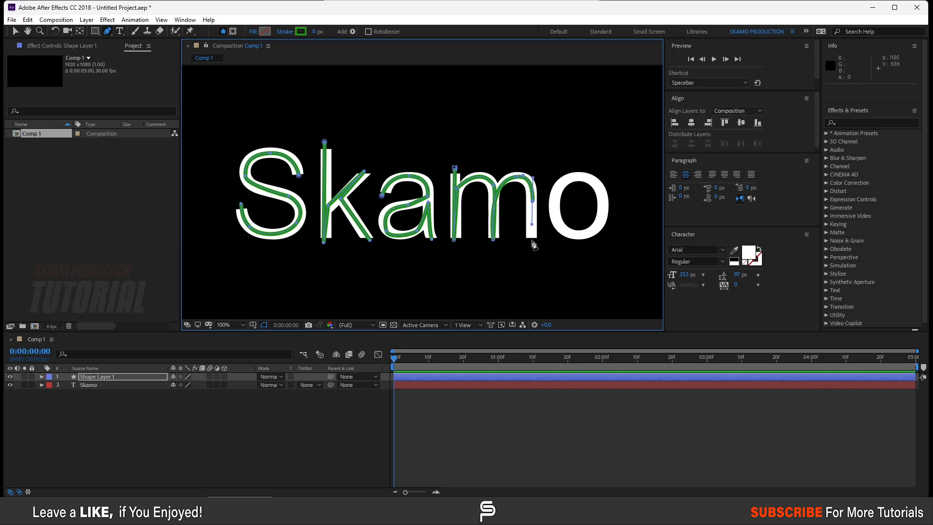
left_click(229, 390)
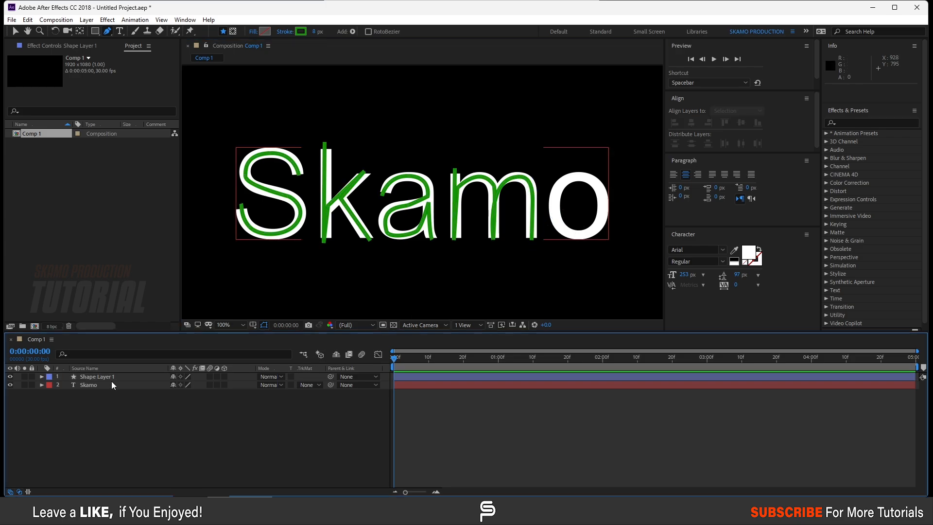
Trace the letter o on the same shape layer with a closed curved path along its centre, adjusting the handles to follow the ring
left_click(110, 377)
key("Return")
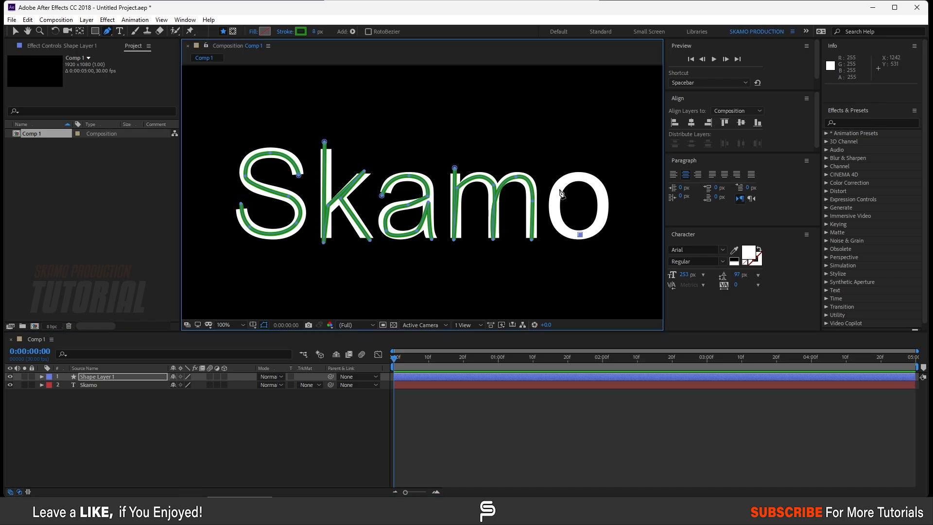
left_click_drag(580, 235, 563, 171)
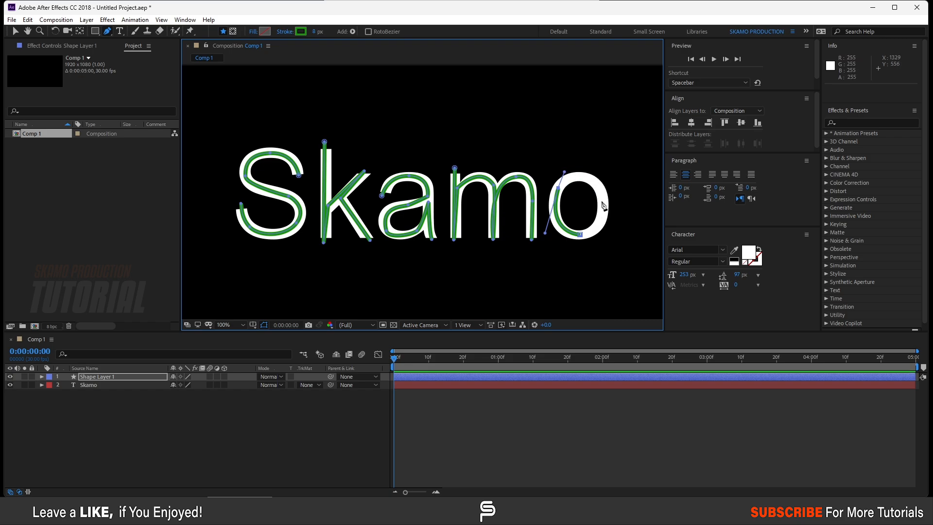
mouse_move(603, 203)
left_mouse_down()
mouse_move(605, 243)
mouse_move(604, 210)
left_mouse_up()
left_click(580, 236)
left_click_drag(581, 239, 602, 234)
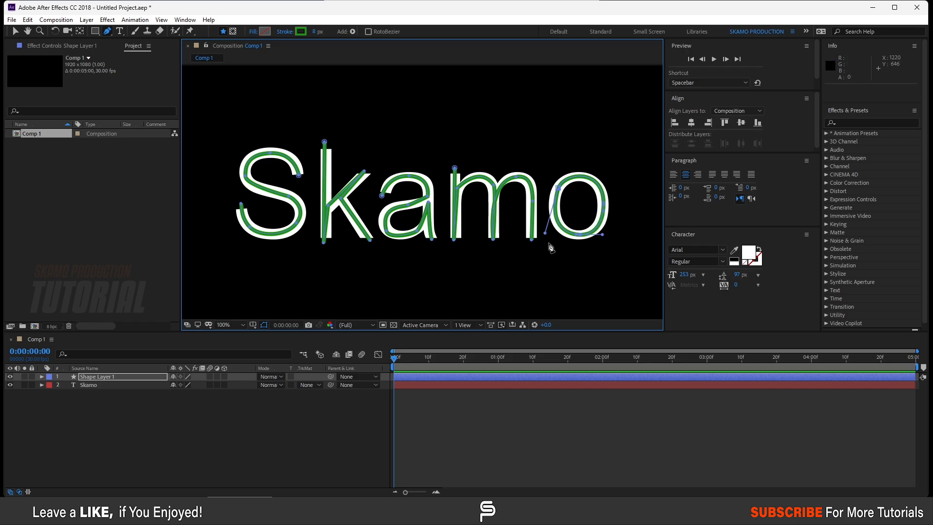
left_click_drag(546, 237, 547, 235)
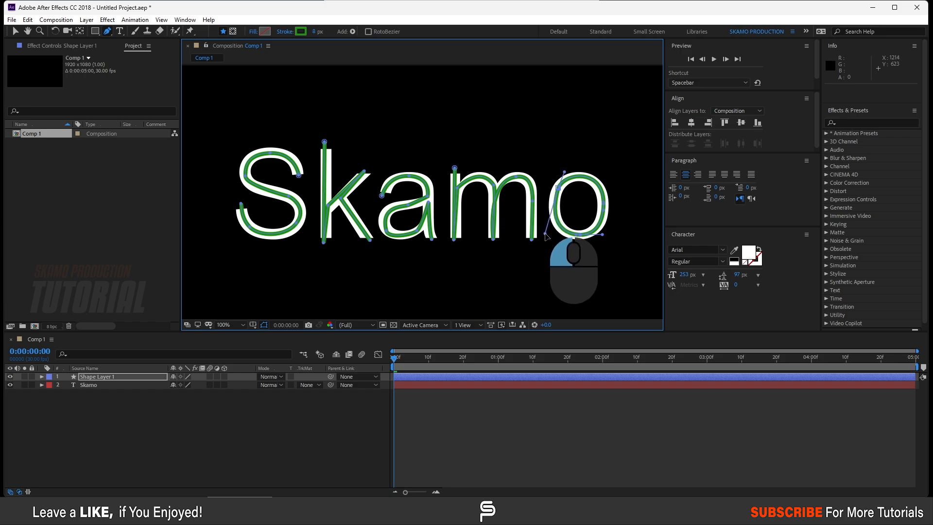
Set the shape layer's stroke width to 25 px and shift the k path's stem foot and upper arm end to cover the letter
left_click(123, 377)
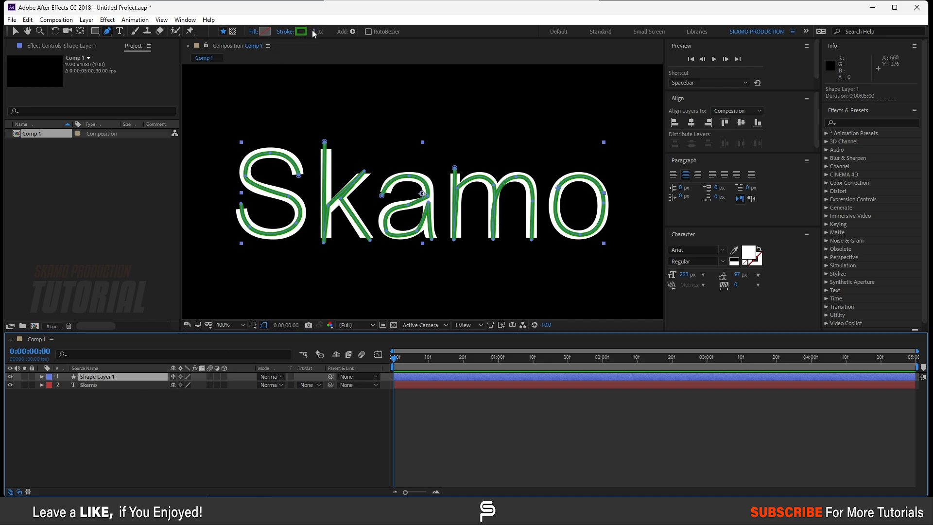
left_click_drag(315, 35, 325, 34)
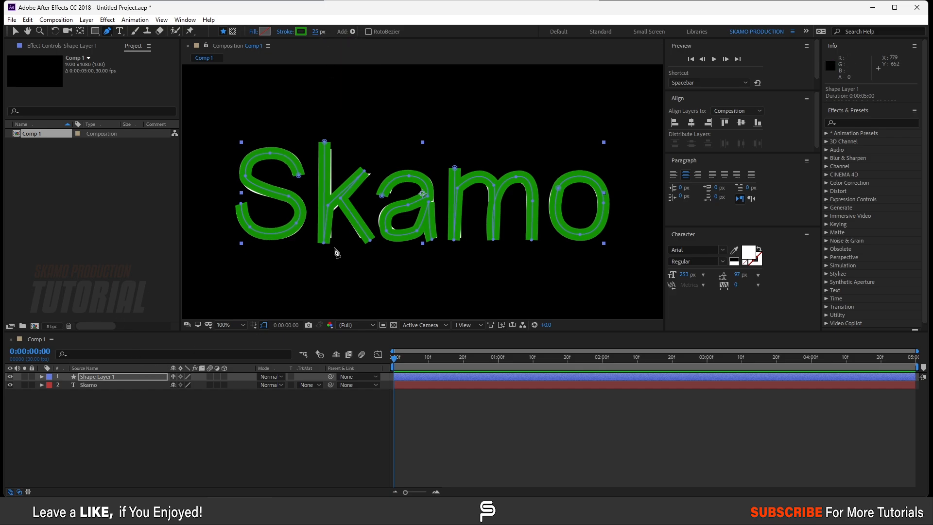
left_click_drag(323, 244, 325, 244)
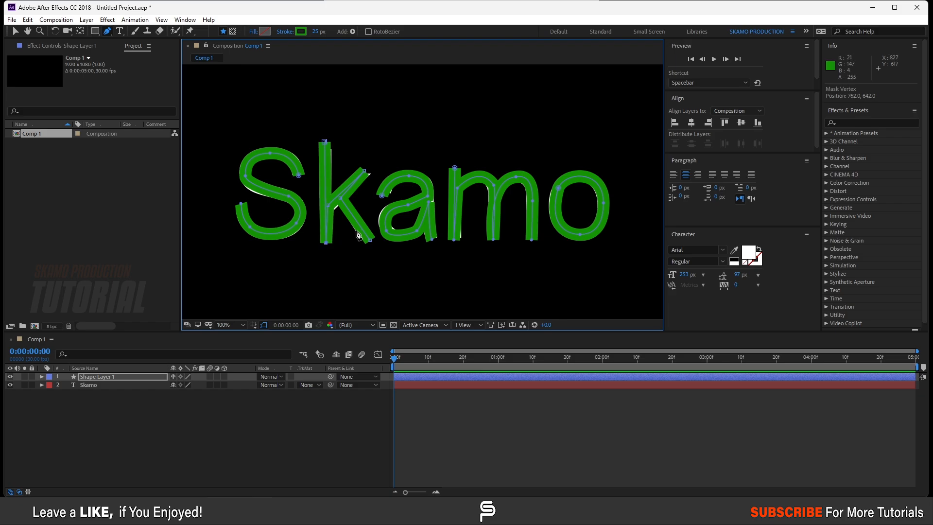
left_click(327, 209)
left_click_drag(364, 171, 368, 168)
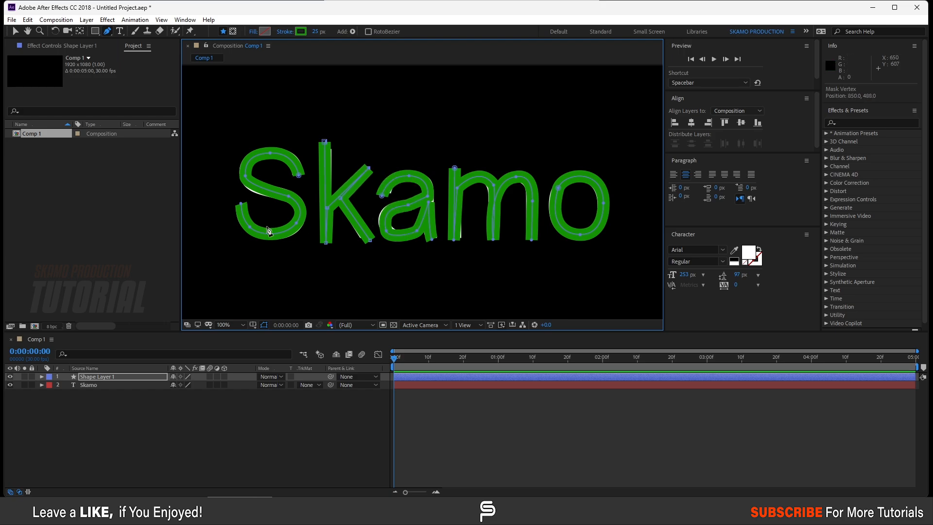
Adjust the S path's upper-left curve and the a path's bowl and hook end so the stroke covers the white text
left_click(246, 179)
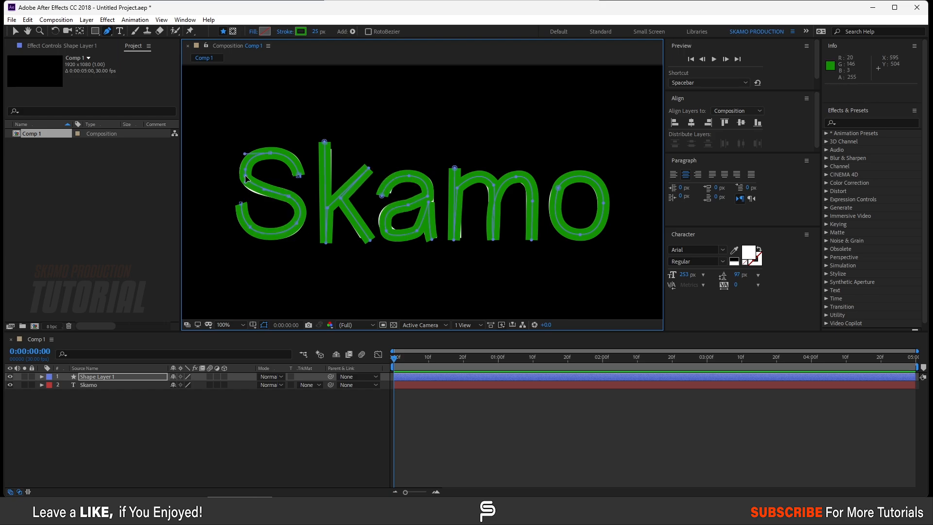
left_click_drag(244, 182, 246, 186)
left_click(395, 241)
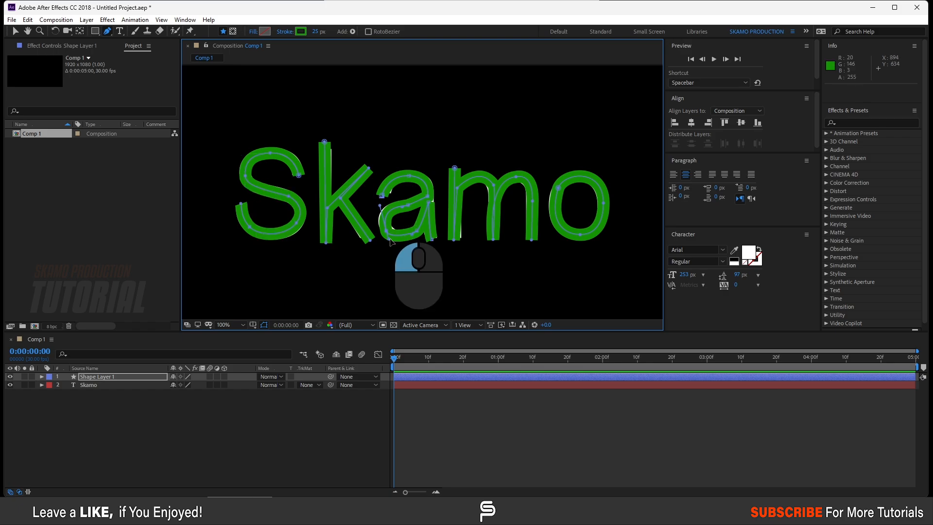
left_click(378, 205)
left_click_drag(379, 205, 378, 203)
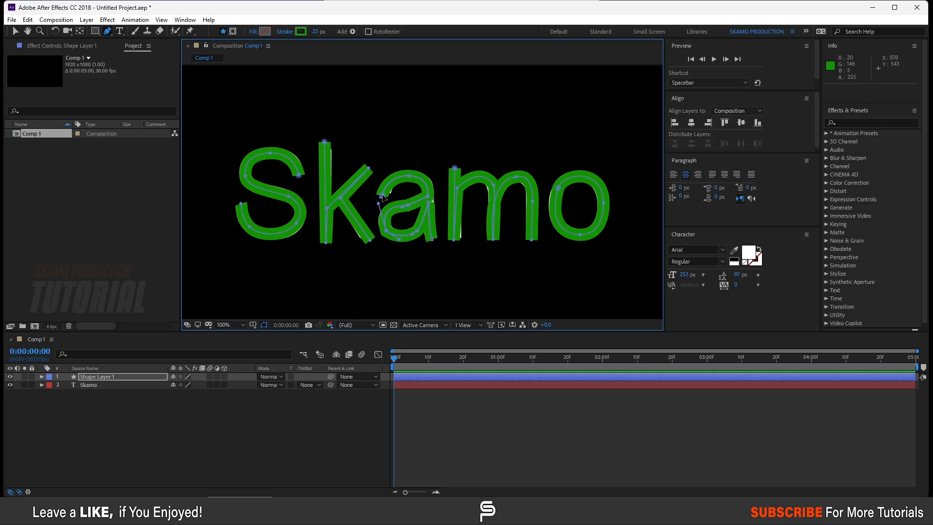
left_click(382, 196)
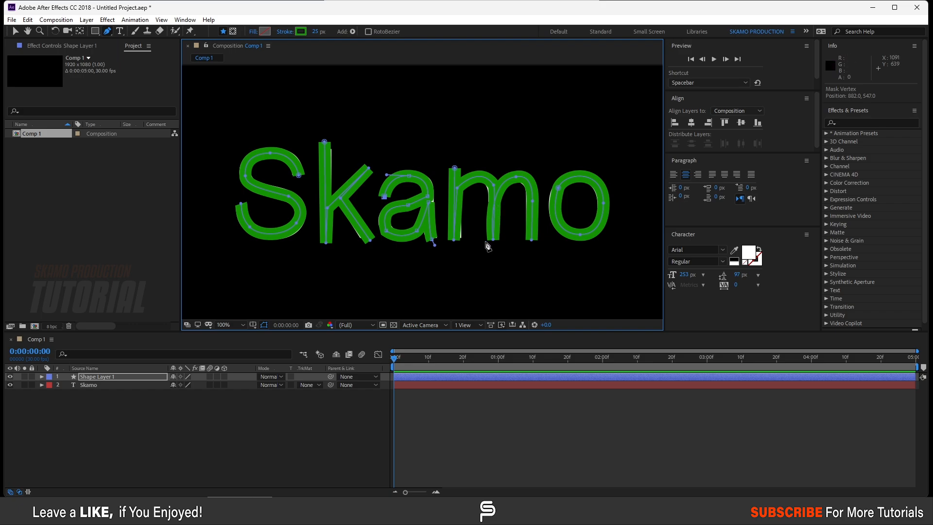
Reposition the foot of the m path's first stem and adjust the a path where its bowl meets the stem
left_click(455, 242)
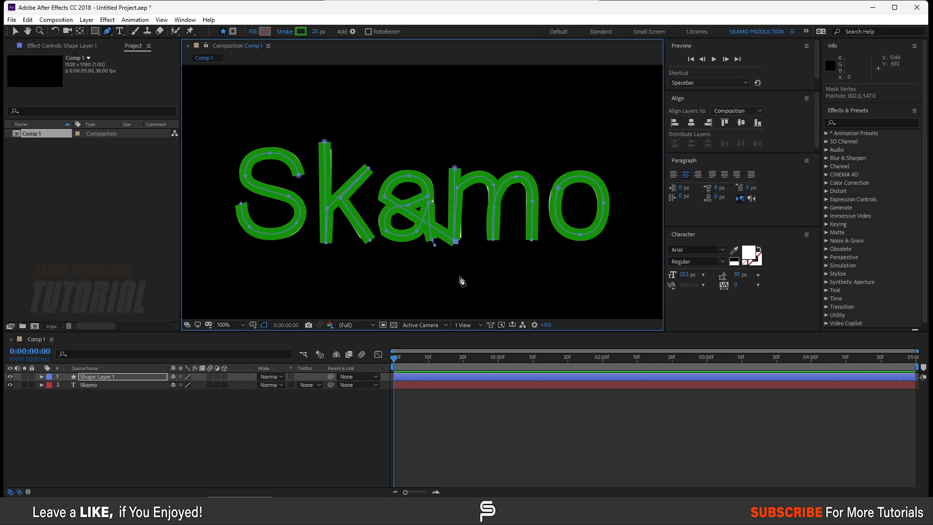
key("ctrl+z")
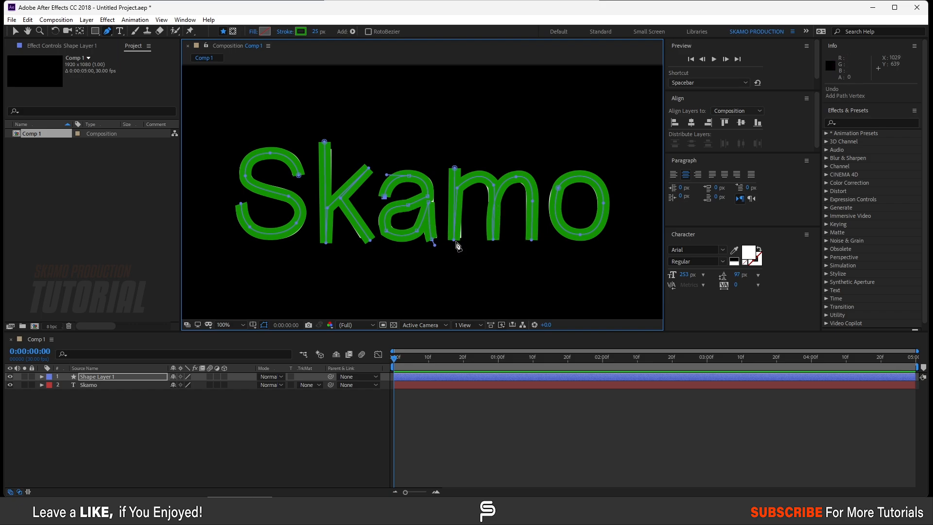
left_click(178, 436)
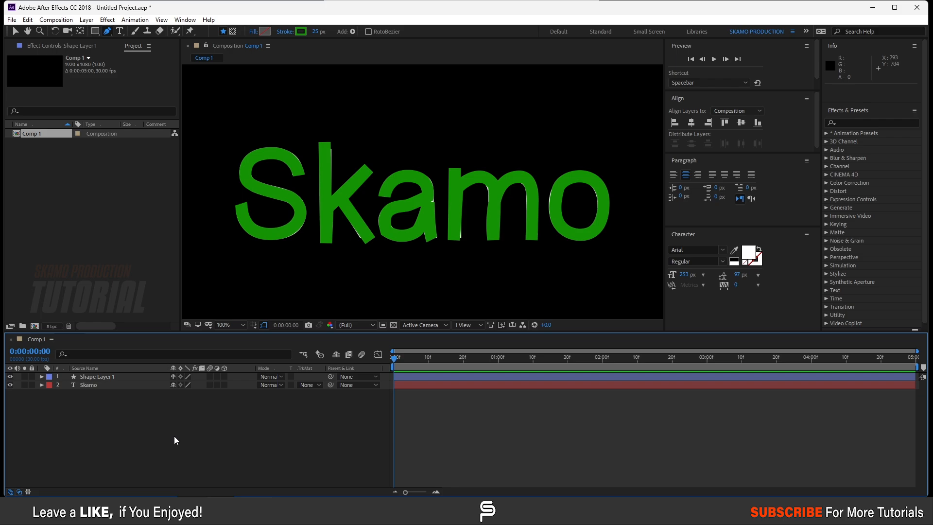
left_click(90, 377)
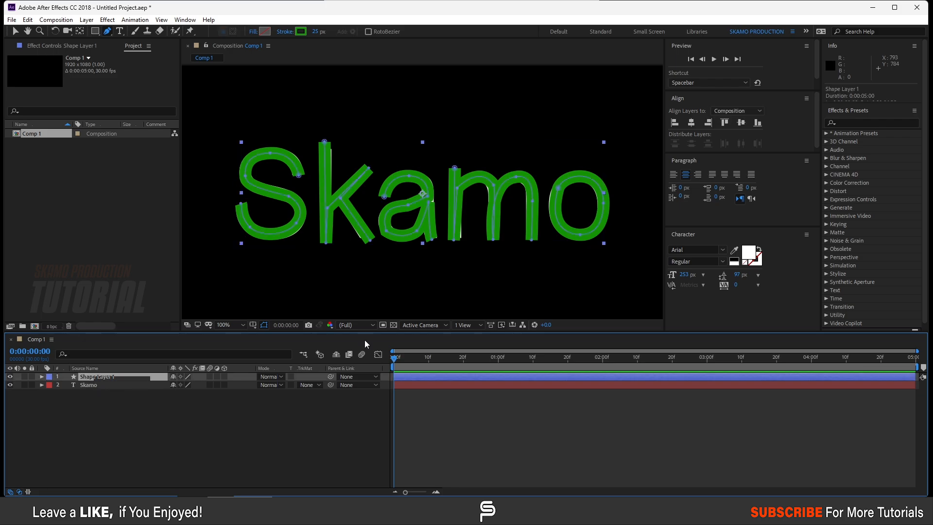
left_click(454, 241)
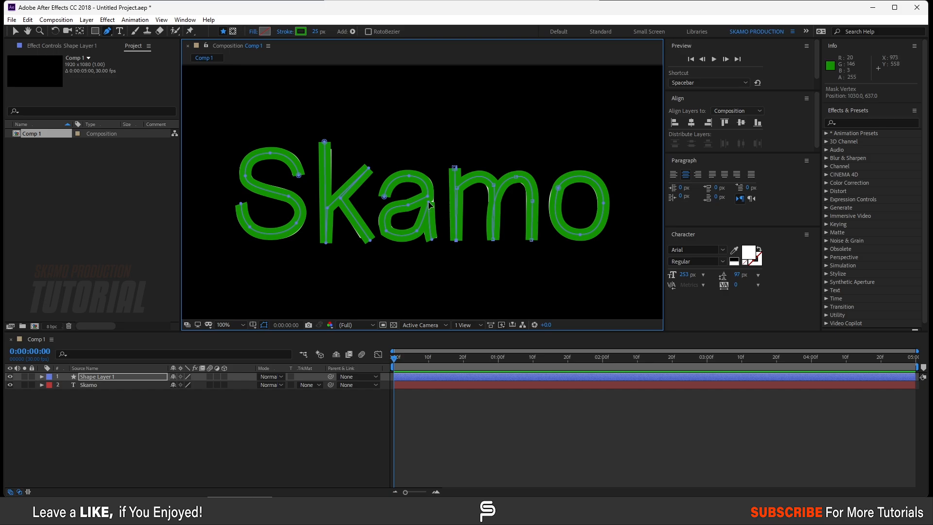
left_click_drag(429, 202, 428, 199)
Add Trim Paths to the shape layer's contents and set its End to 0%
left_click(112, 377)
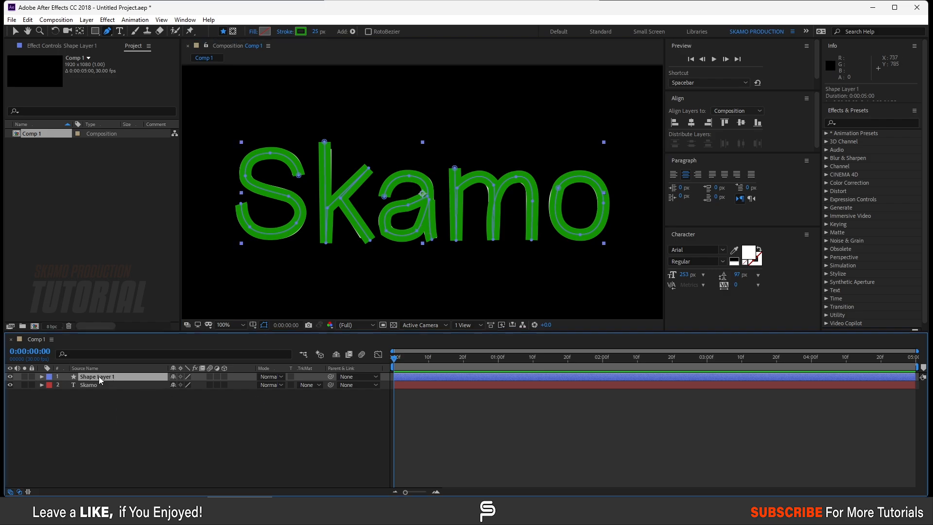
left_click(15, 32)
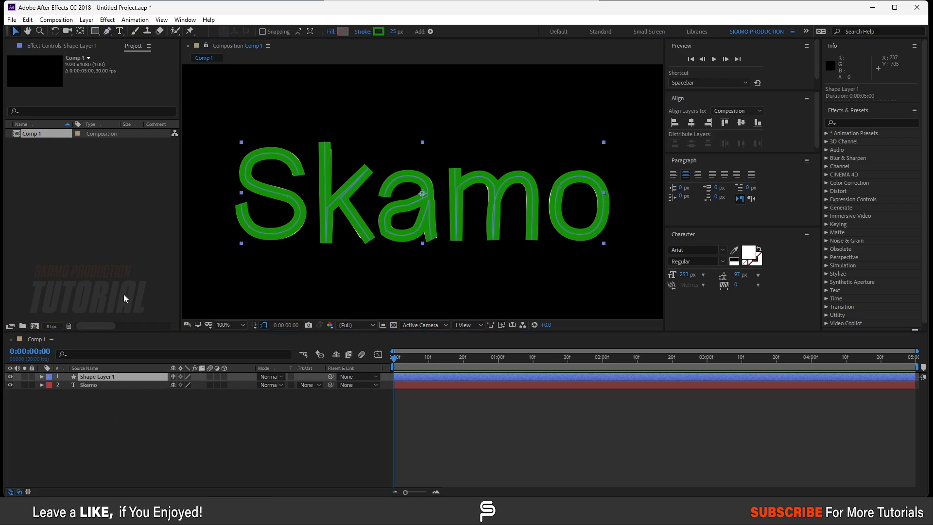
left_click(42, 376)
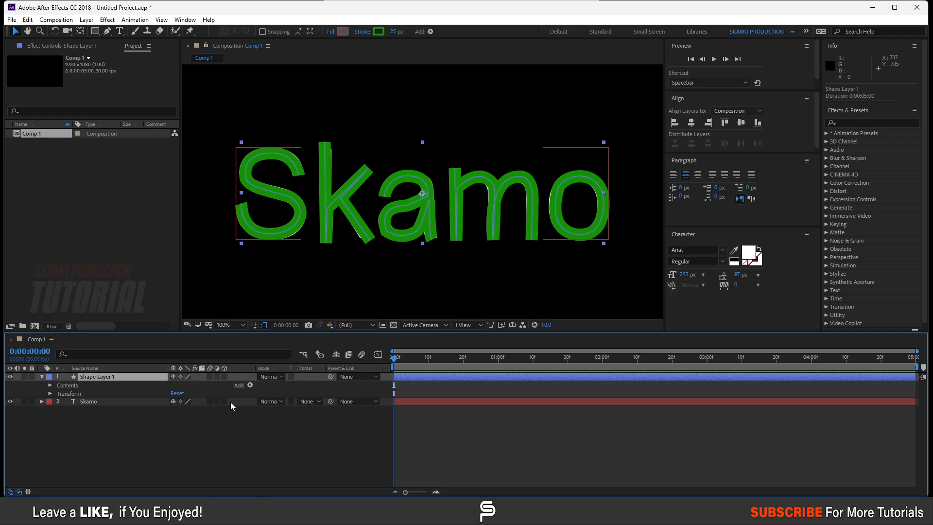
left_click(250, 385)
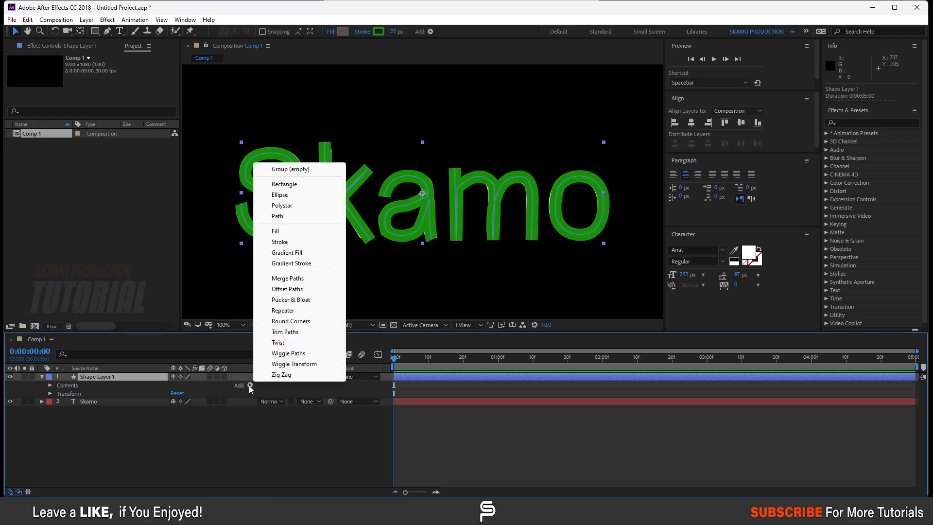
left_click(286, 331)
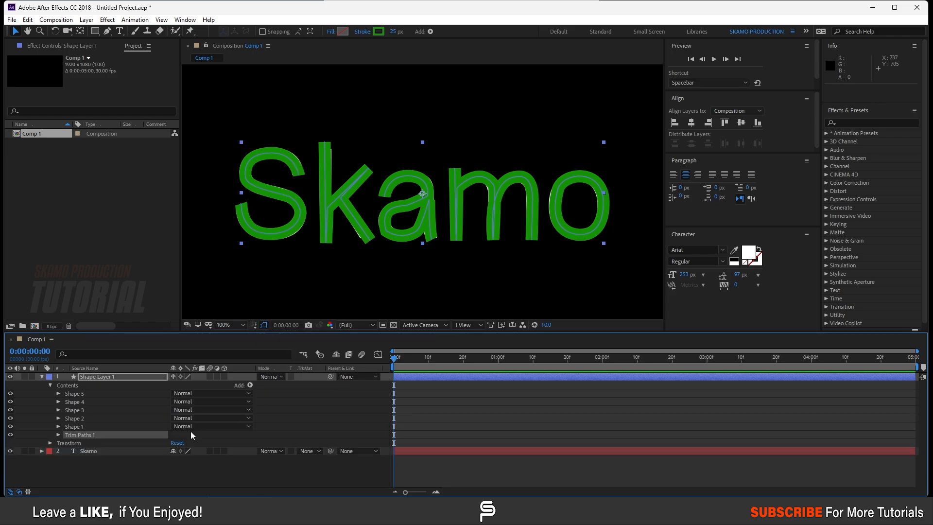
left_click(59, 434)
left_click_drag(176, 451, 118, 455)
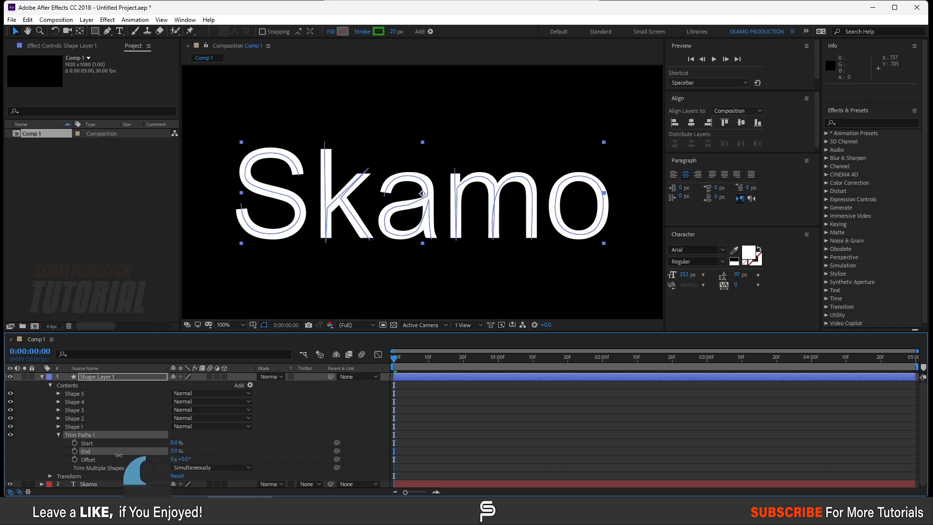
Keyframe the Trim Paths Start at 0% at 0:00:00:00 and 98% at 0:00:01:20, with easing on both keyframes
left_click(74, 443)
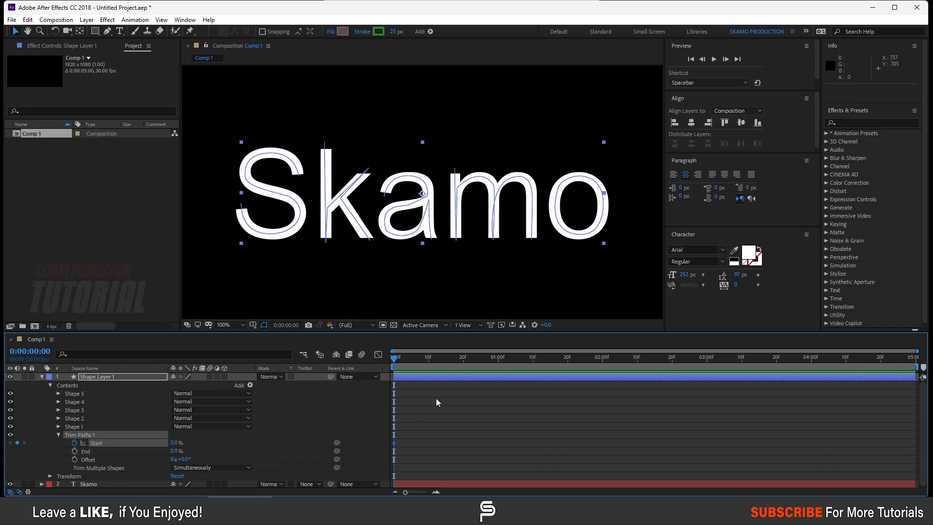
left_click_drag(396, 361, 567, 362)
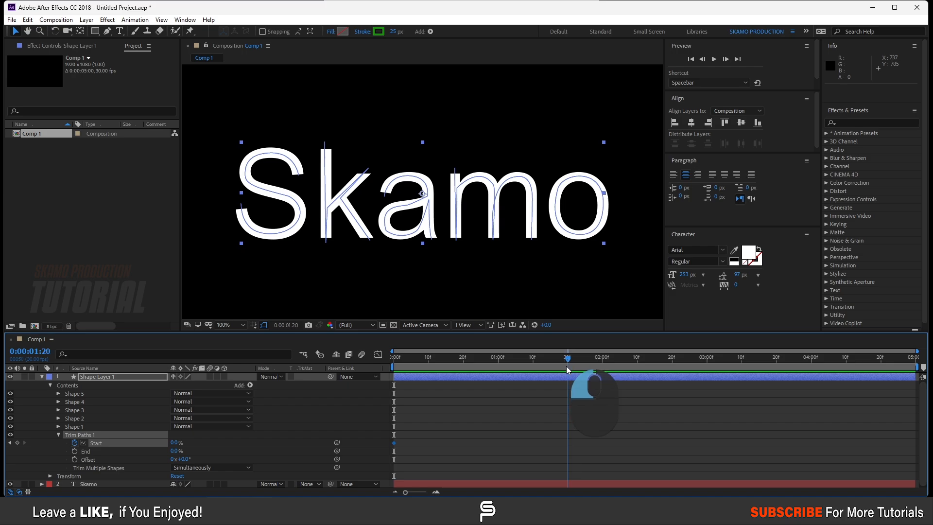
left_click_drag(175, 442, 299, 454)
left_click_drag(586, 433, 403, 461)
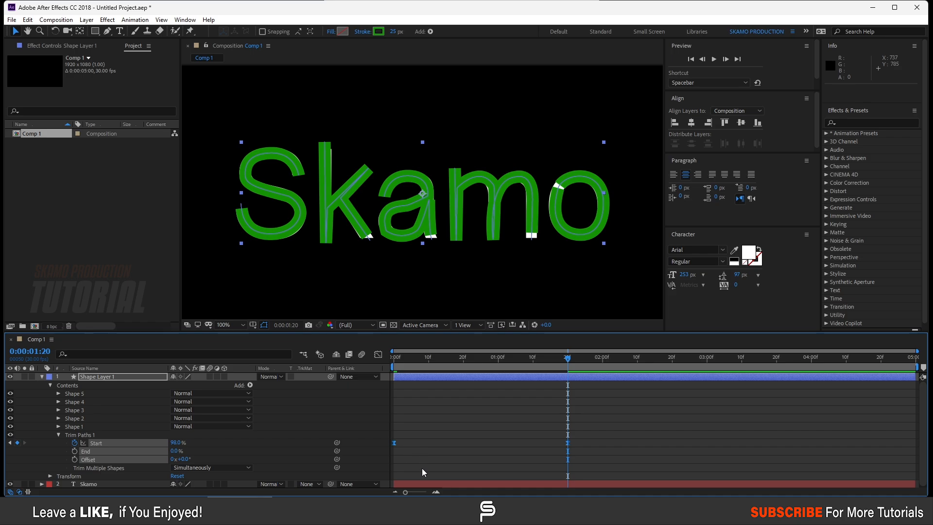
Set the Trim Paths Start keyframe at 0:00:01:20 to 100%
left_click(57, 435)
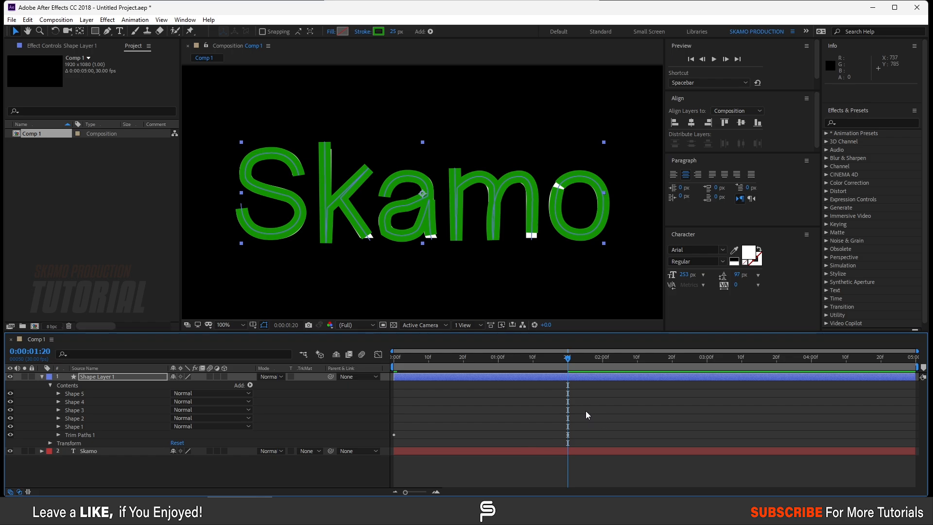
left_click(566, 360)
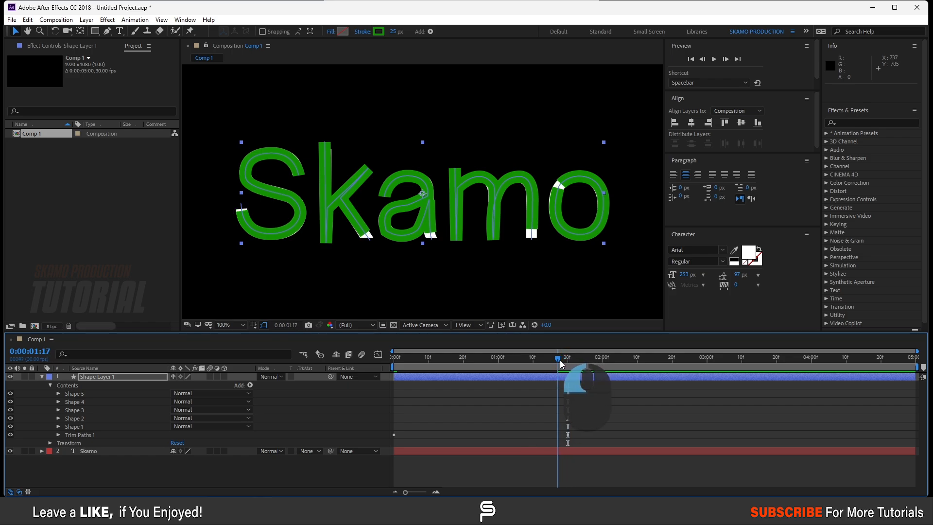
left_click(58, 435)
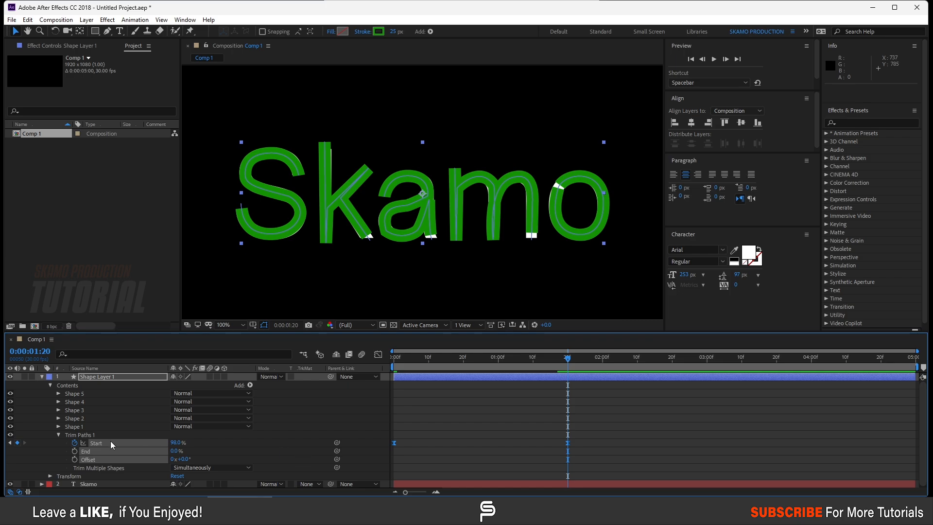
mouse_move(171, 444)
left_mouse_down()
mouse_move(190, 457)
mouse_move(188, 442)
left_mouse_up()
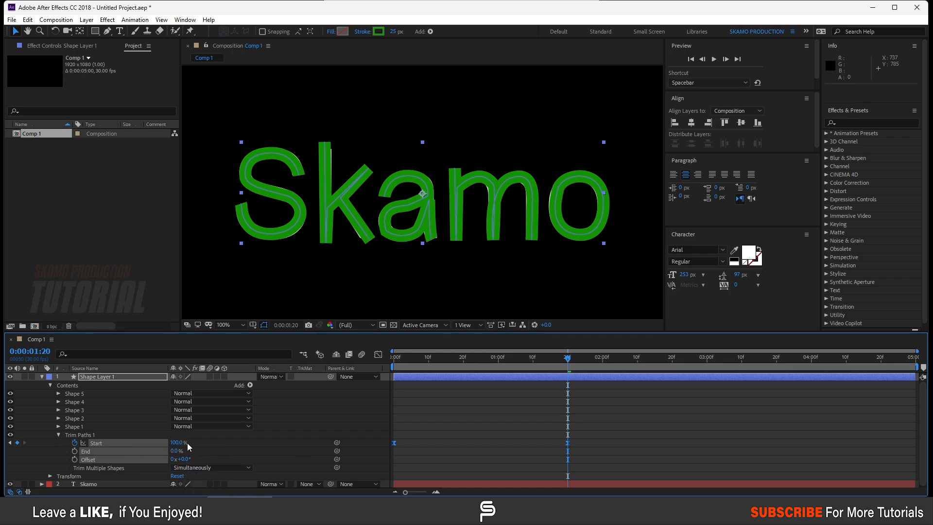
Show only the shape layer's keyframed properties, set the Start keyframe at 0:00:00:00 to 0%, and scrub through the animation
mouse_move(579, 374)
left_mouse_down()
mouse_move(494, 372)
mouse_move(319, 400)
left_mouse_up()
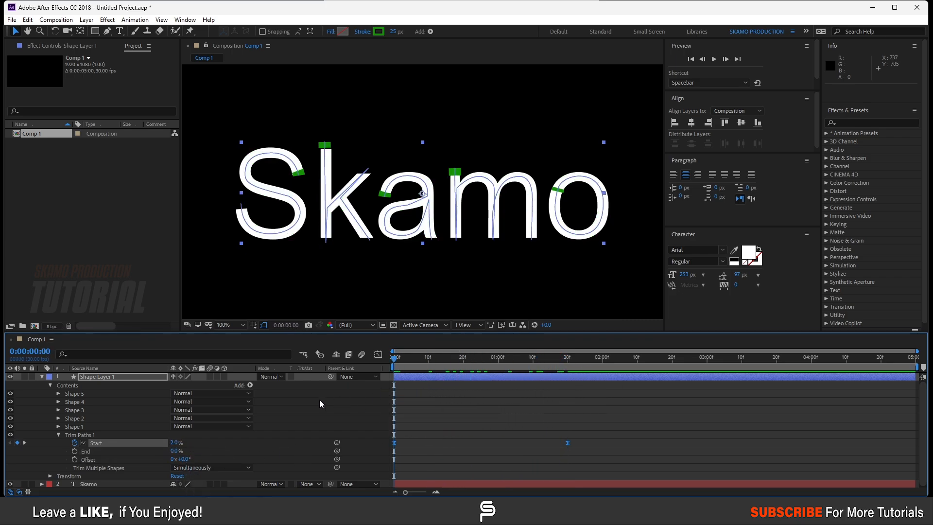
left_click(43, 377)
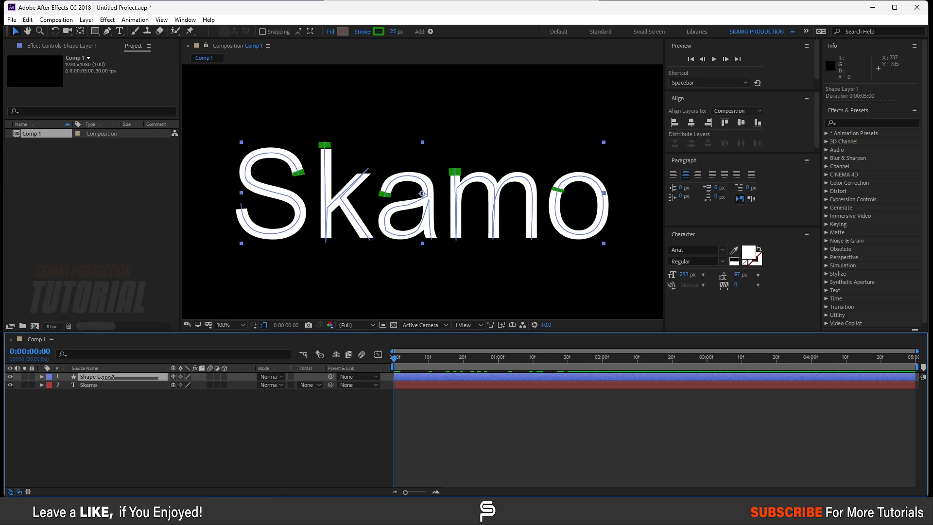
key("u")
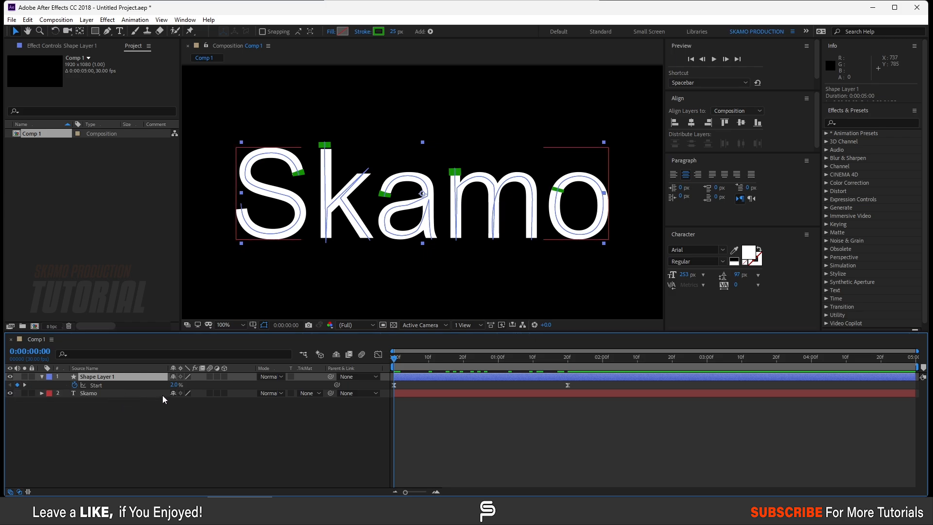
left_click_drag(176, 384, 168, 384)
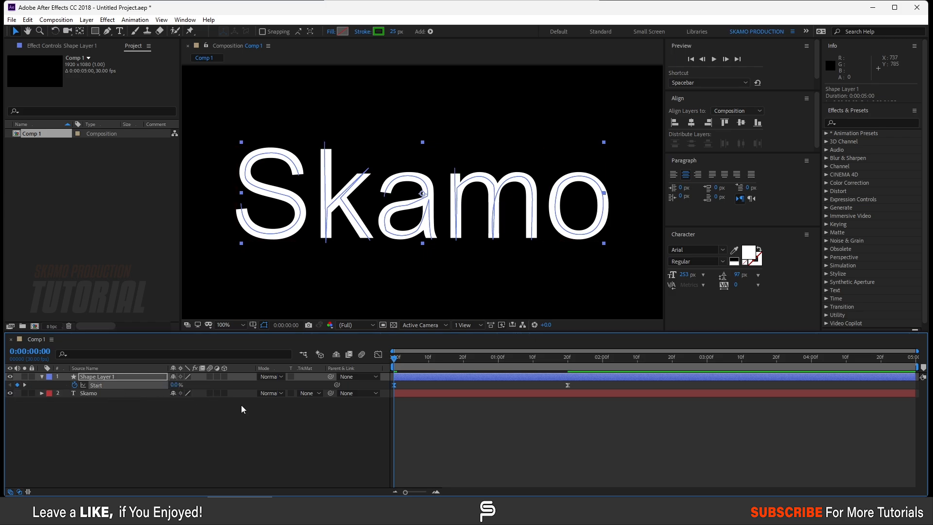
mouse_move(395, 361)
left_mouse_down()
mouse_move(575, 370)
mouse_move(395, 391)
mouse_move(569, 392)
mouse_move(374, 407)
left_mouse_up()
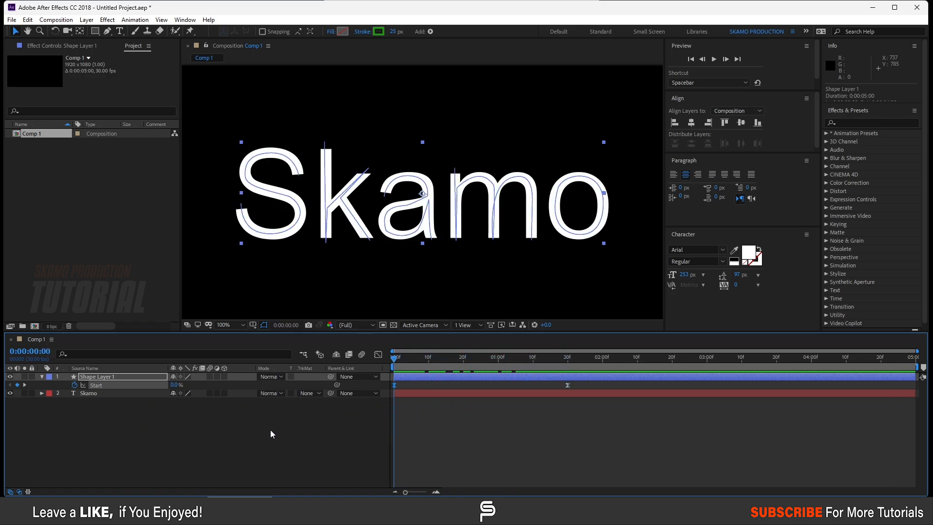
Preview the stroke animation and shorten the work area to end at 0:00:01:20
key("space")
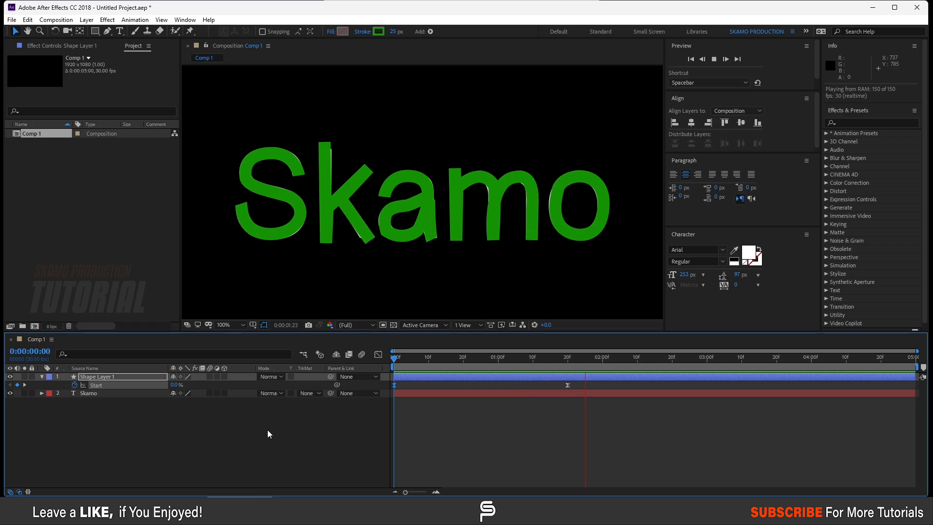
key("space")
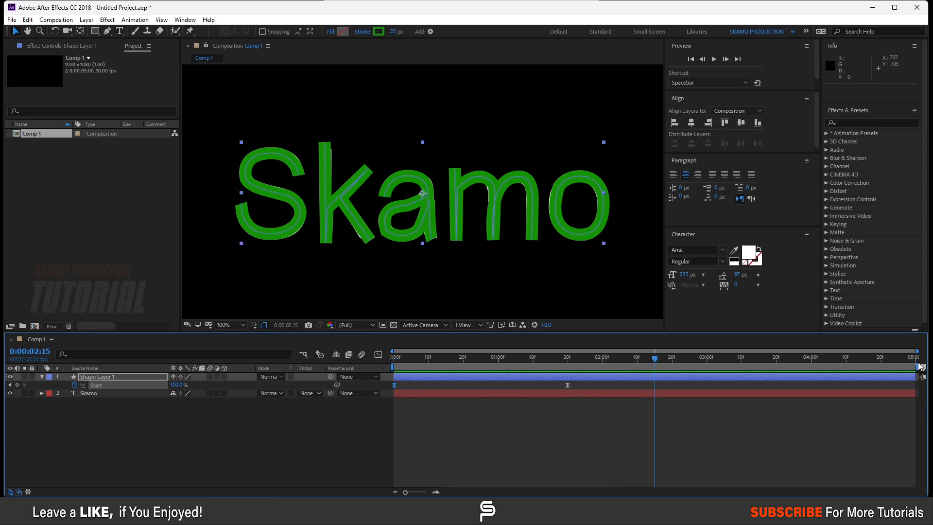
left_click_drag(918, 367, 572, 367)
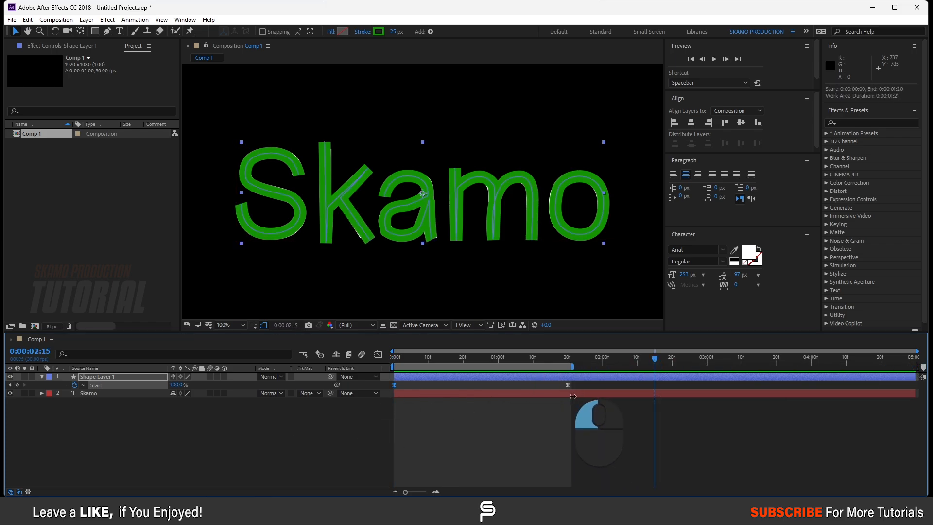
Set the Skamo text layer's track matte to Alpha, using Shape Layer 1 as the matte
left_click_drag(646, 358, 474, 359)
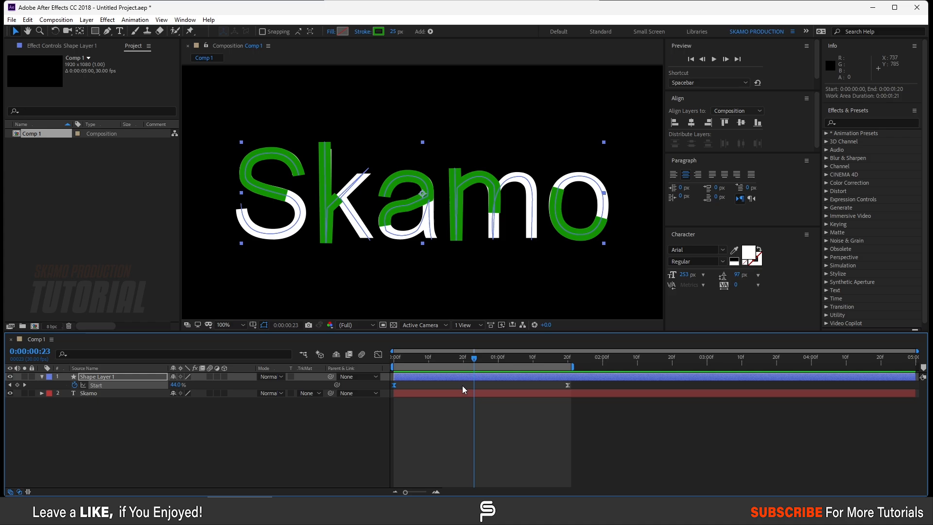
left_click(311, 392)
left_click(344, 419)
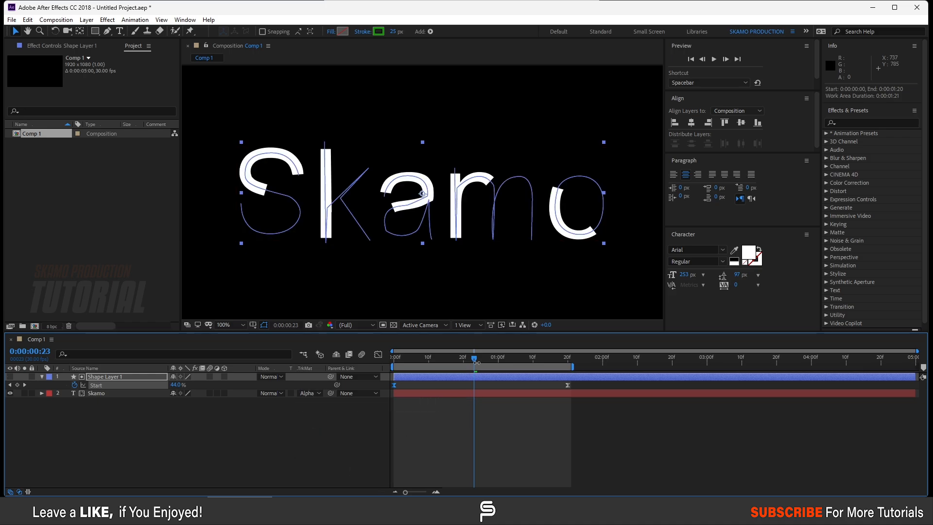
Play and scrub the matted text reveal with nothing selected, stopping at 0:00:01:02 to inspect the letters
mouse_move(473, 362)
left_mouse_down()
mouse_move(393, 360)
mouse_move(570, 372)
mouse_move(438, 390)
mouse_move(407, 384)
mouse_move(575, 392)
left_mouse_up()
key("space")
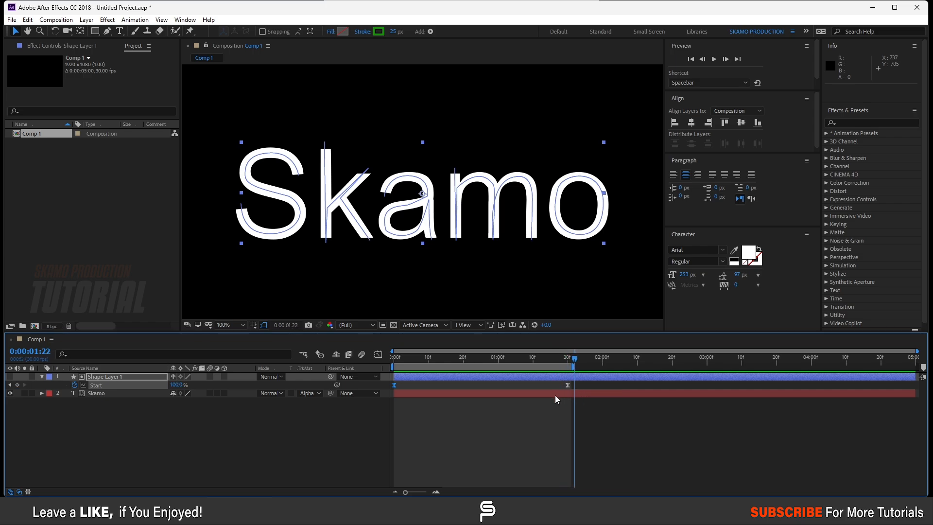
left_click(187, 456)
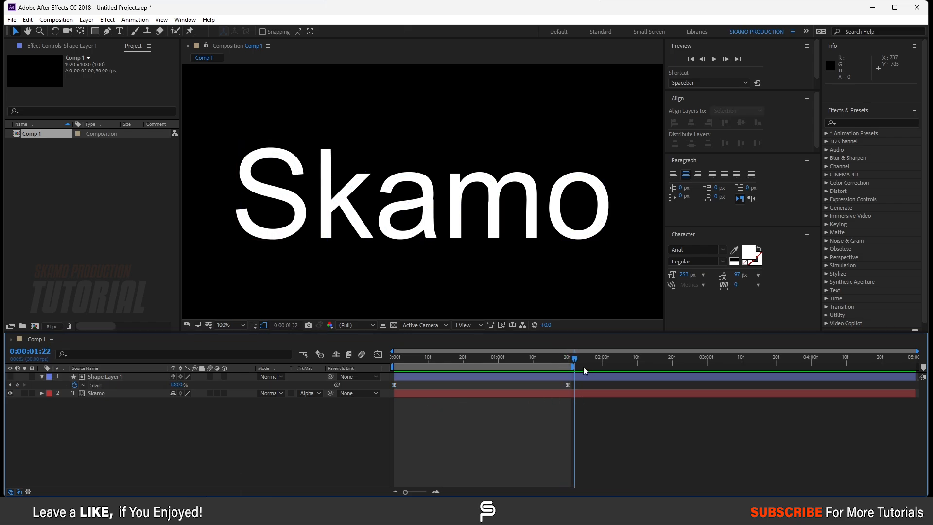
mouse_move(576, 360)
left_mouse_down()
mouse_move(569, 374)
mouse_move(396, 378)
mouse_move(562, 389)
mouse_move(427, 396)
mouse_move(564, 394)
mouse_move(437, 403)
mouse_move(562, 392)
mouse_move(485, 403)
mouse_move(506, 400)
left_mouse_up()
Adjust the shape layer's path point on the lower curve of the letter a with the Pen tool, at about 945, 614
left_click(96, 378)
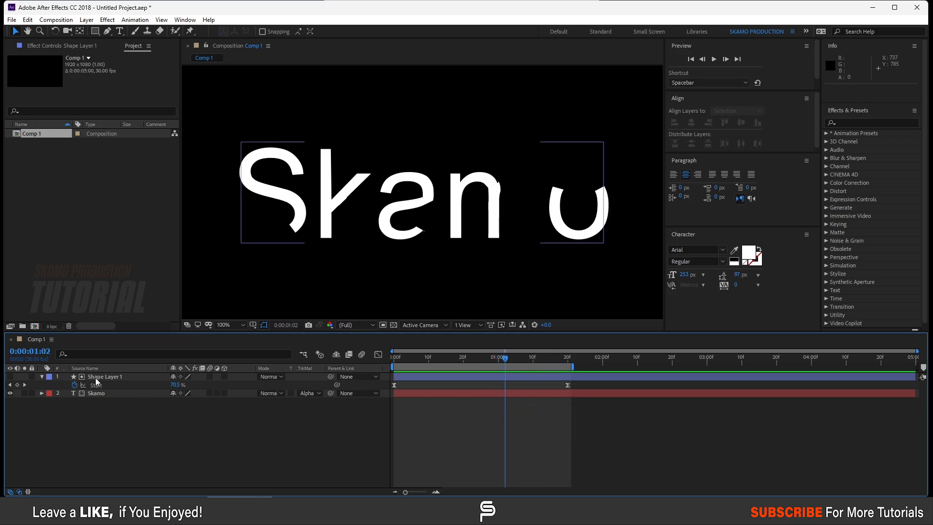
left_click(421, 232)
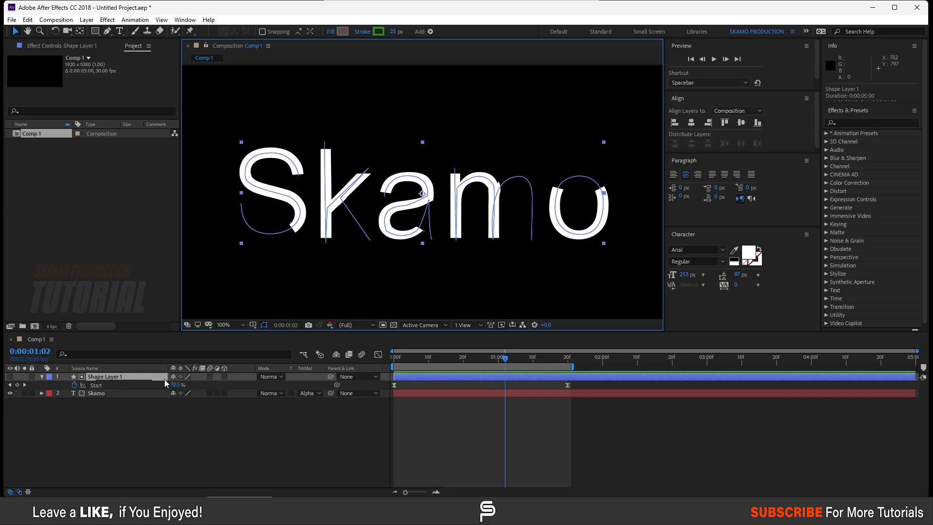
left_click(169, 379)
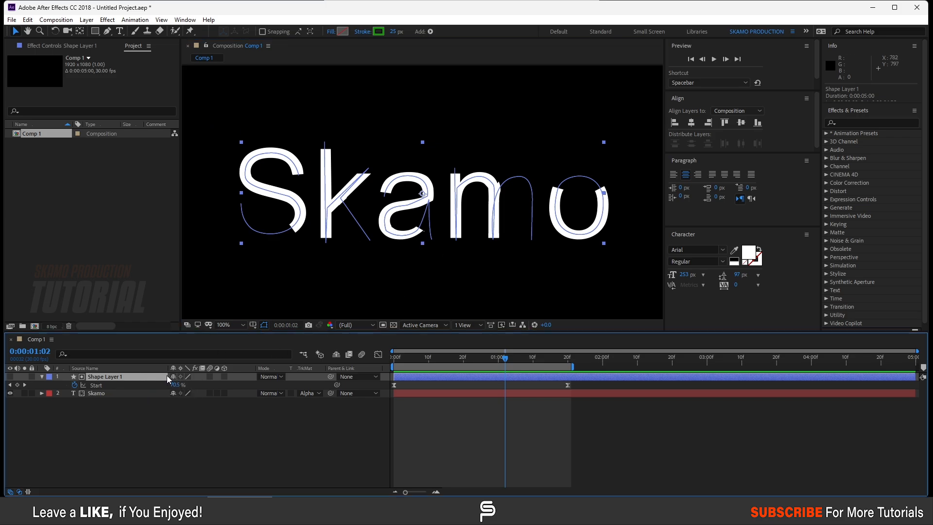
left_click(430, 203)
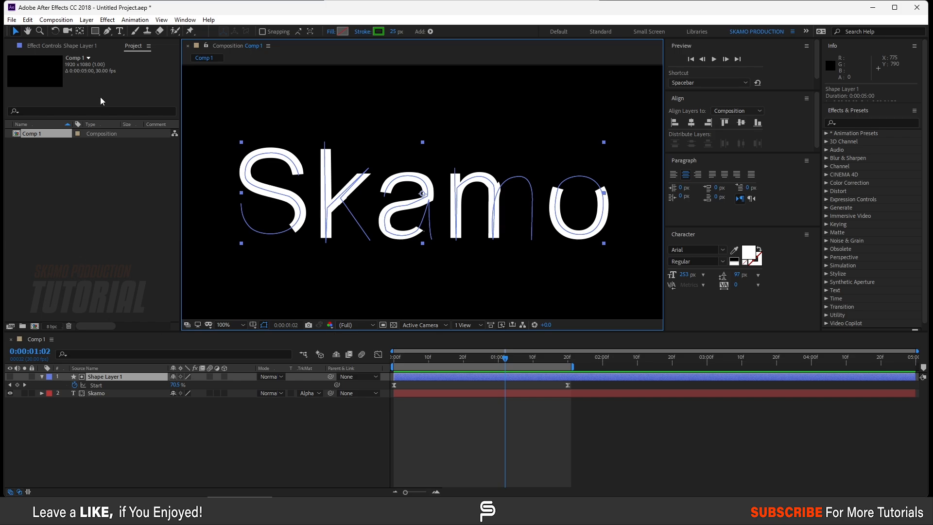
left_click(107, 32)
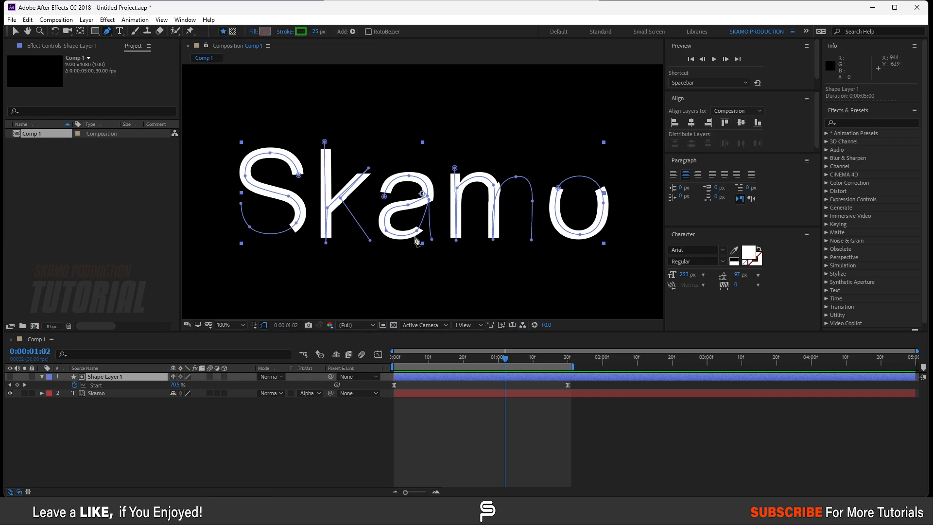
left_click_drag(505, 358, 512, 362)
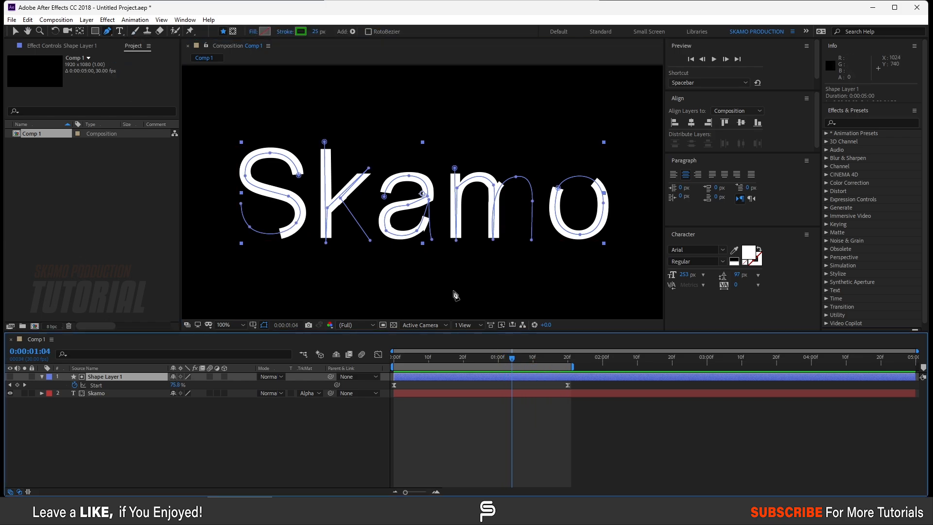
left_click(416, 232)
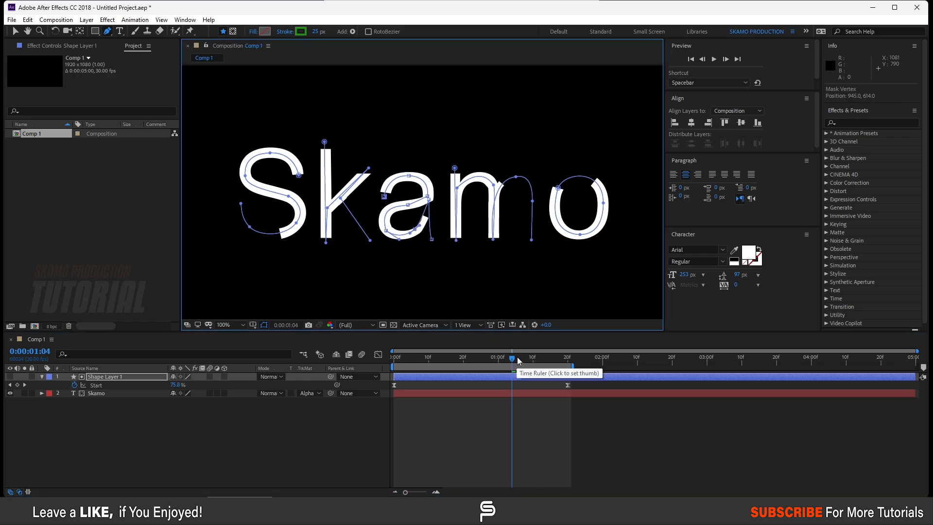
Deselect the layer and scrub the text reveal from 0:00:00:00 to check the adjusted path
mouse_move(523, 363)
left_mouse_down()
mouse_move(545, 366)
mouse_move(508, 365)
mouse_move(577, 366)
mouse_move(477, 362)
mouse_move(584, 358)
mouse_move(415, 374)
mouse_move(350, 391)
left_mouse_up()
left_click(283, 410)
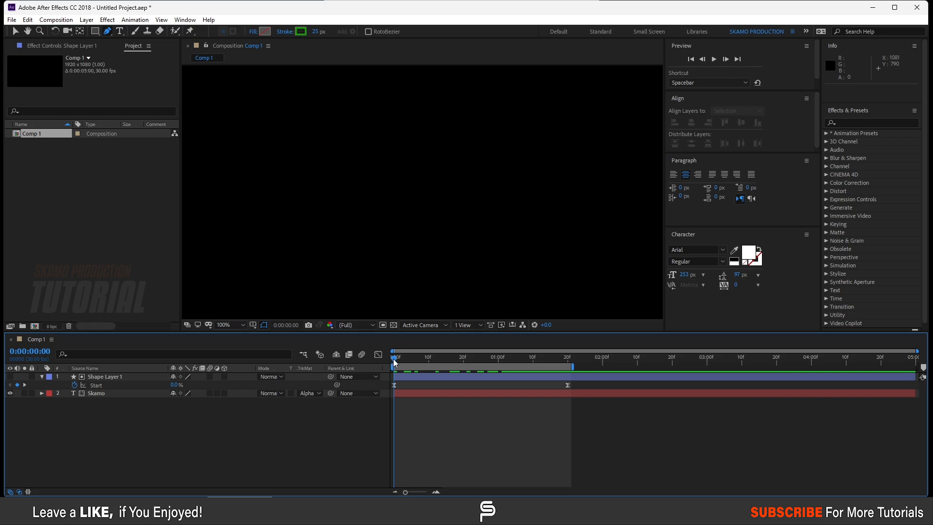
mouse_move(393, 362)
left_mouse_down()
mouse_move(571, 364)
mouse_move(427, 376)
mouse_move(581, 391)
mouse_move(419, 394)
mouse_move(567, 401)
mouse_move(466, 405)
left_mouse_up()
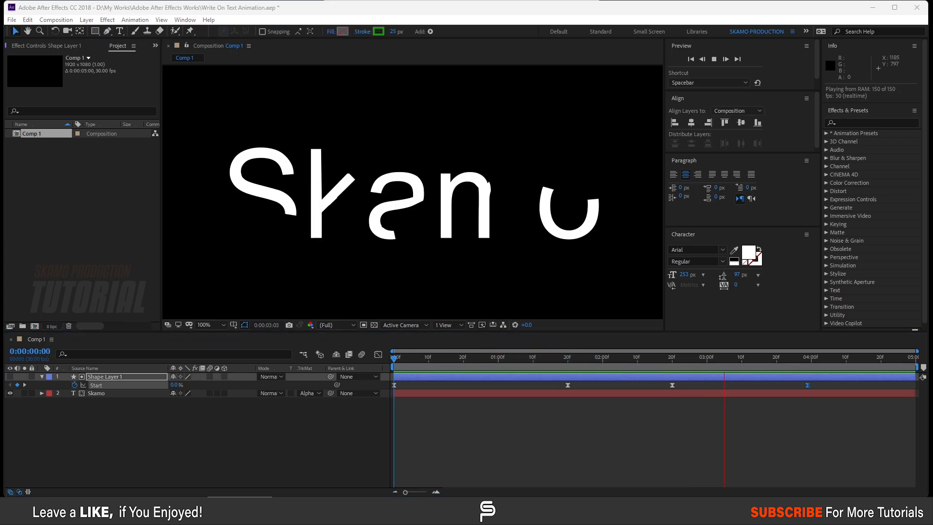